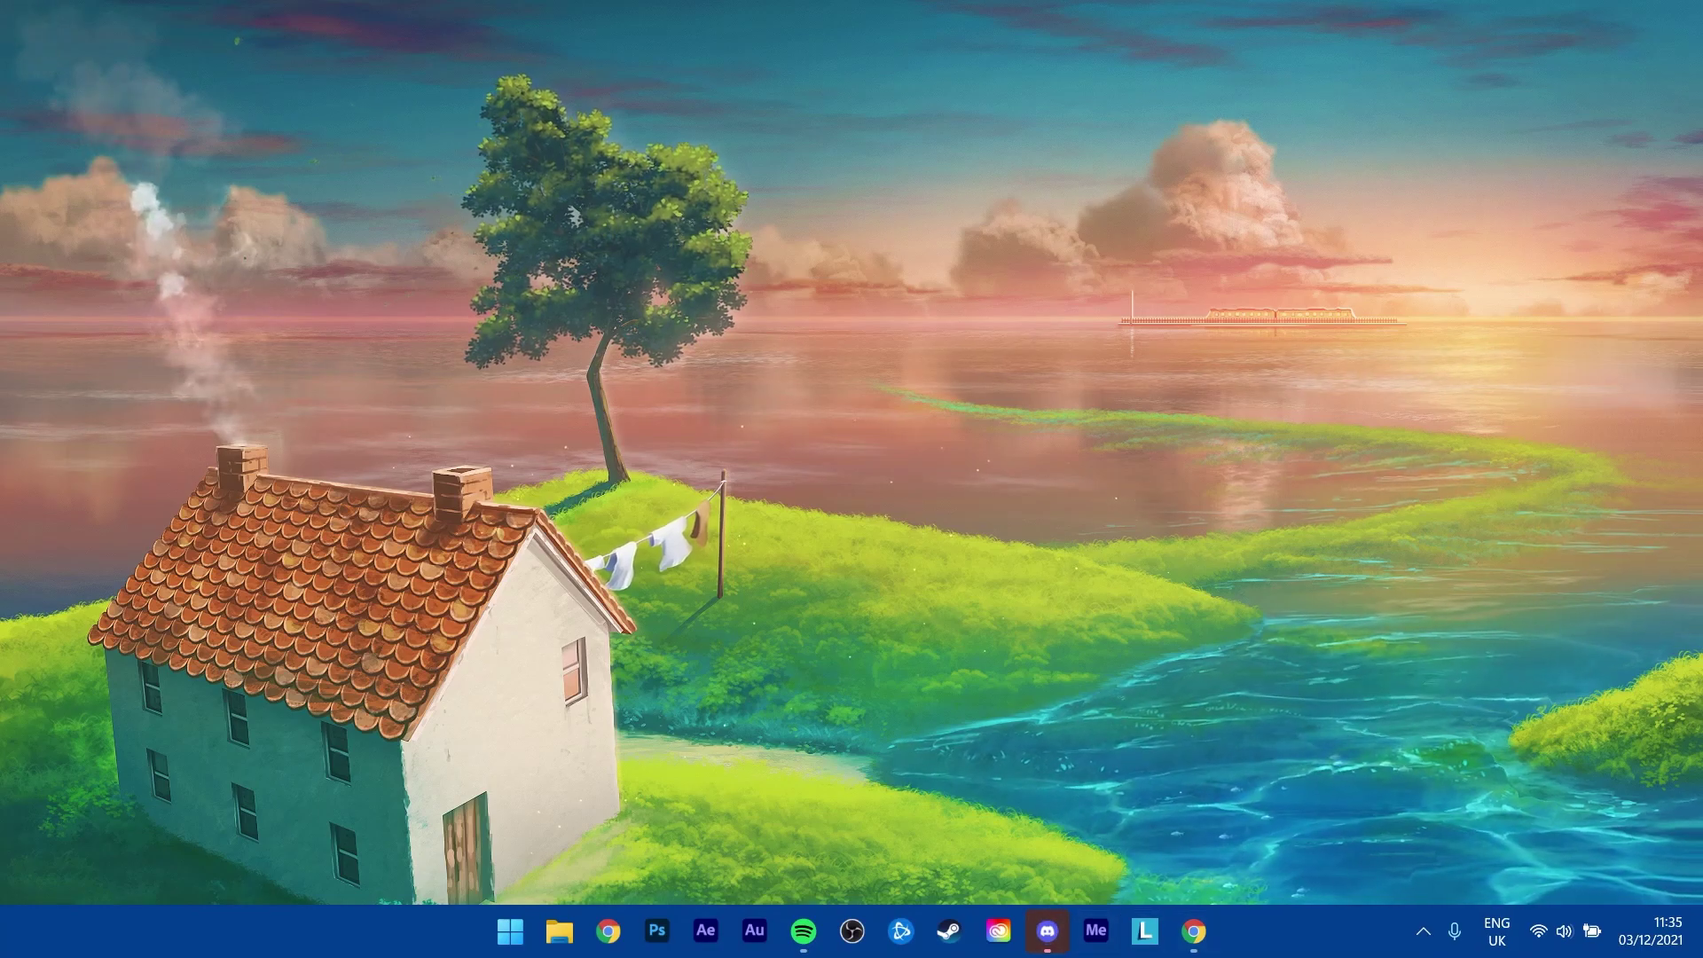
Switch to Discord, open the Advanced user settings to check Developer Mode, and close the settings.
click(1048, 931)
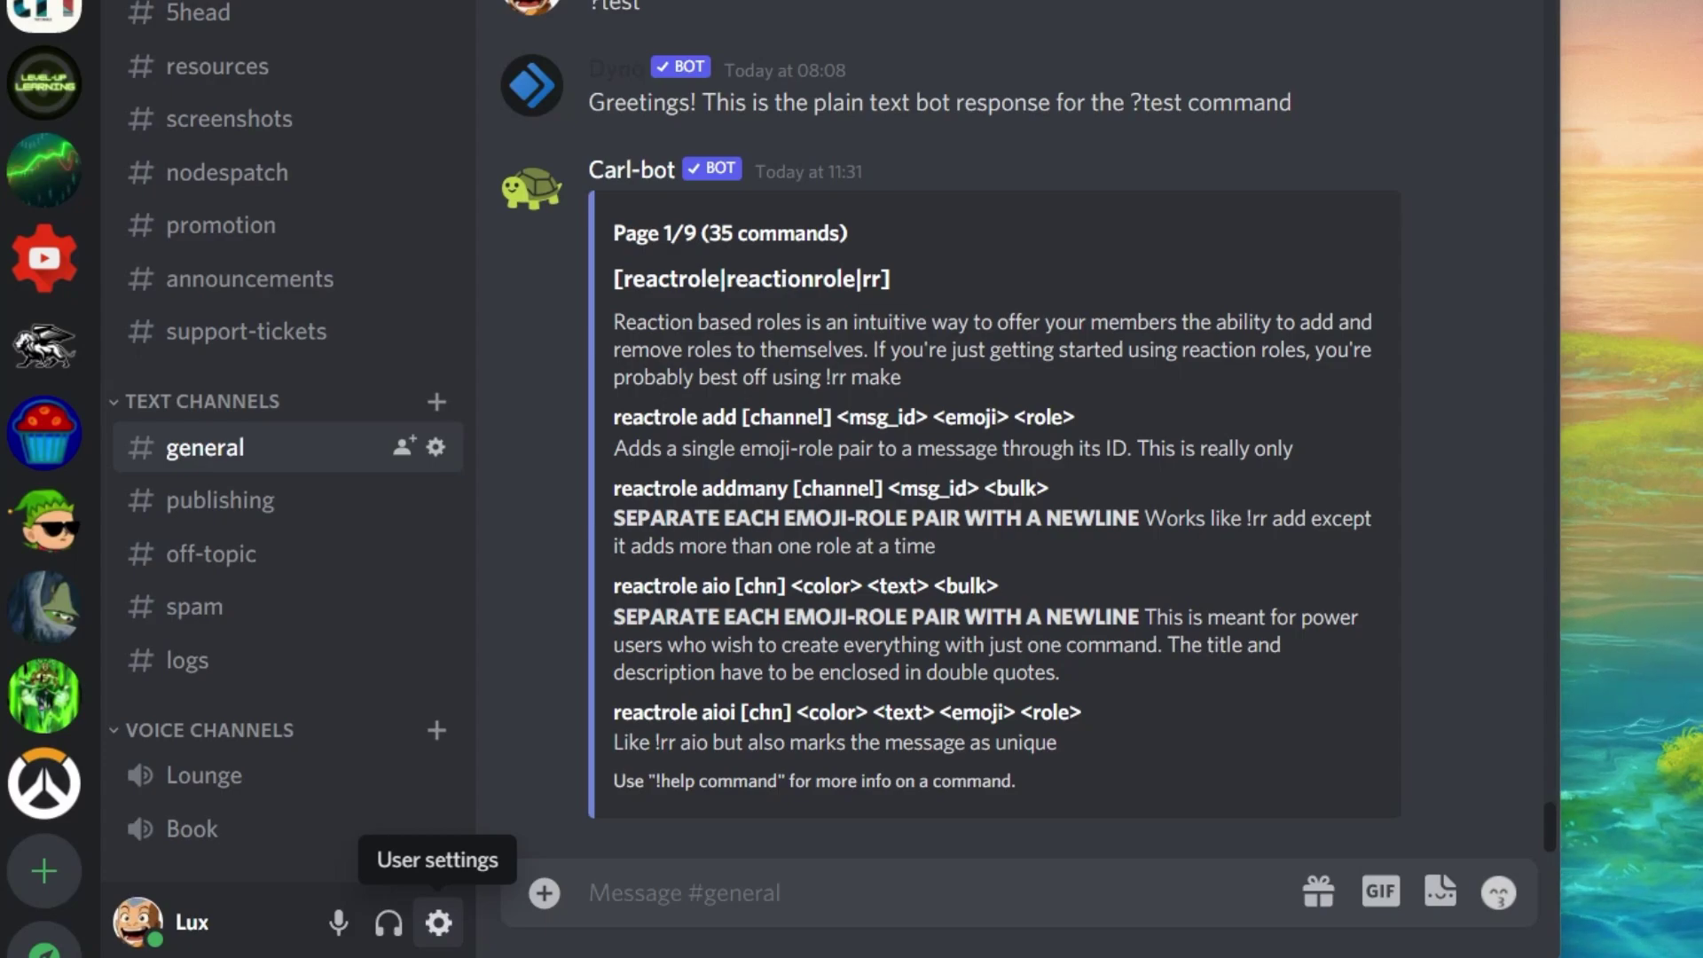
click(439, 923)
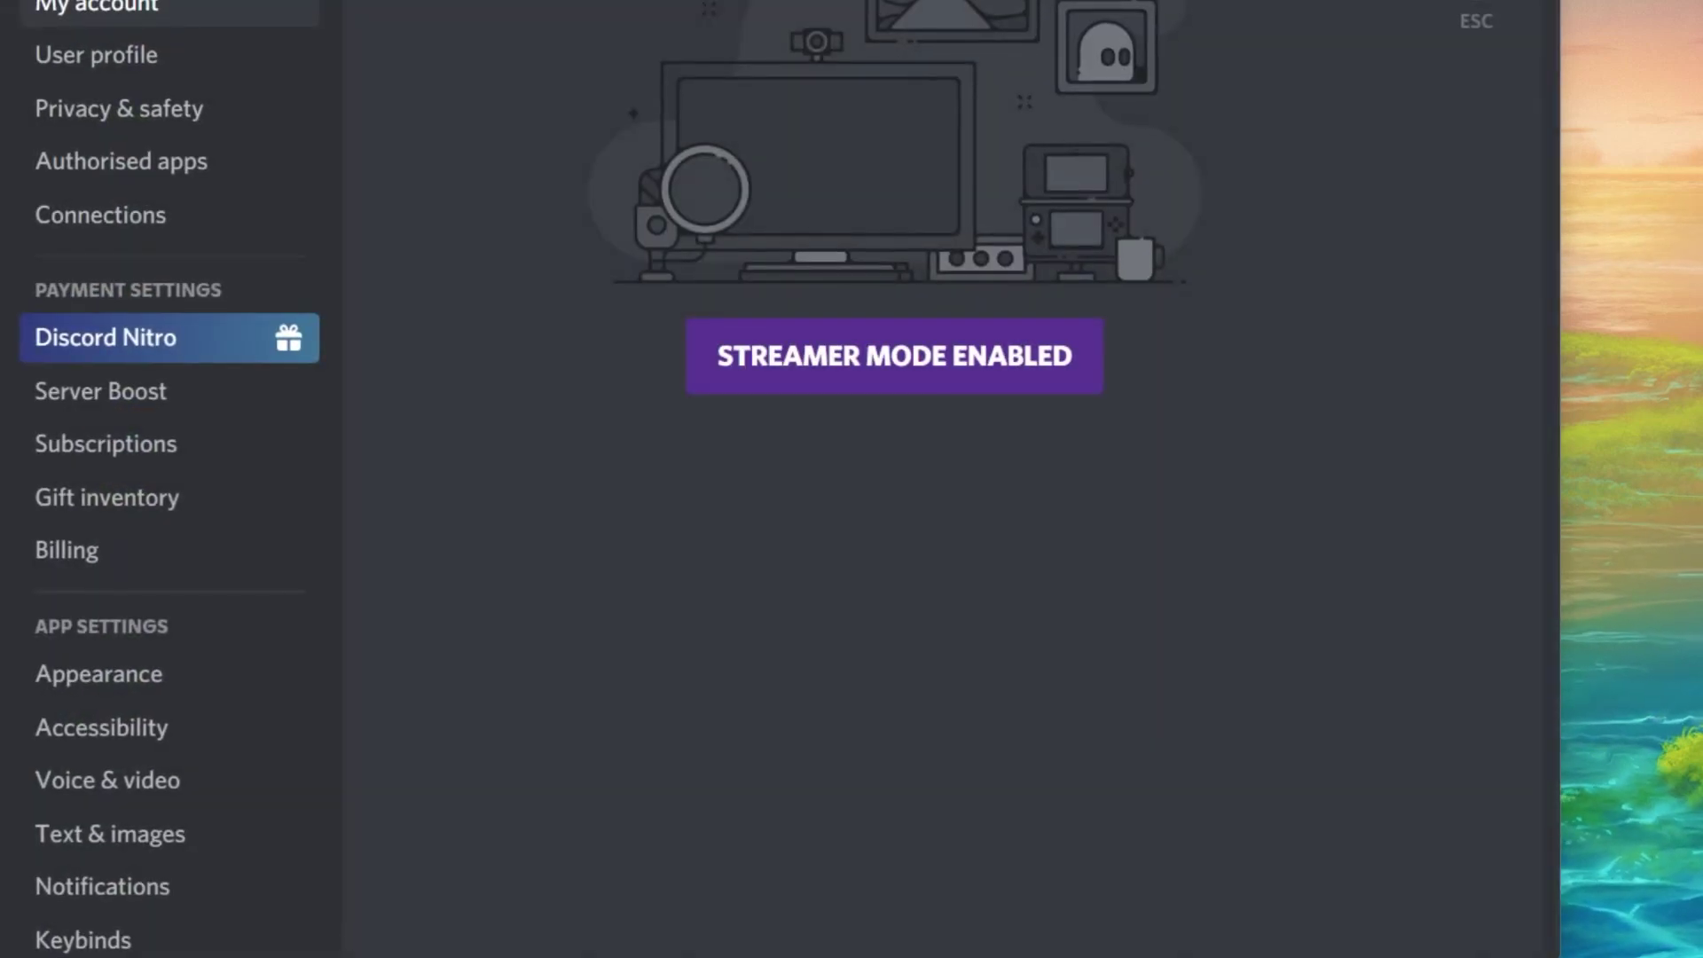
scroll(133, 727, down, 5)
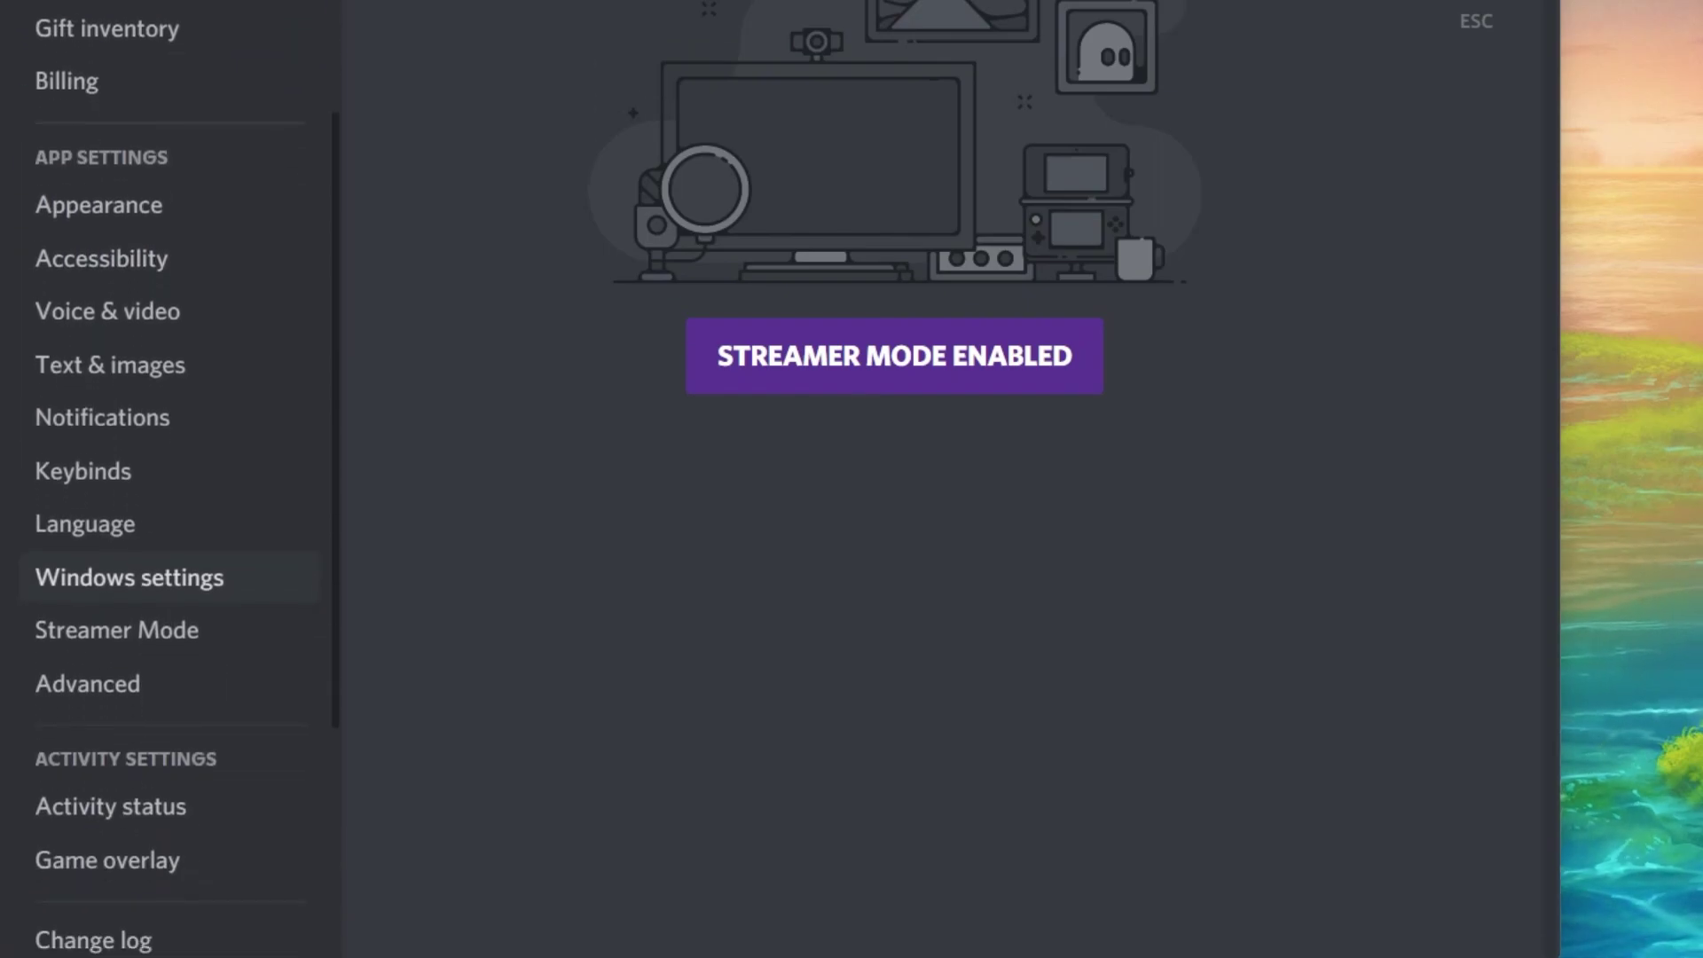
scroll(169, 479, down, 2)
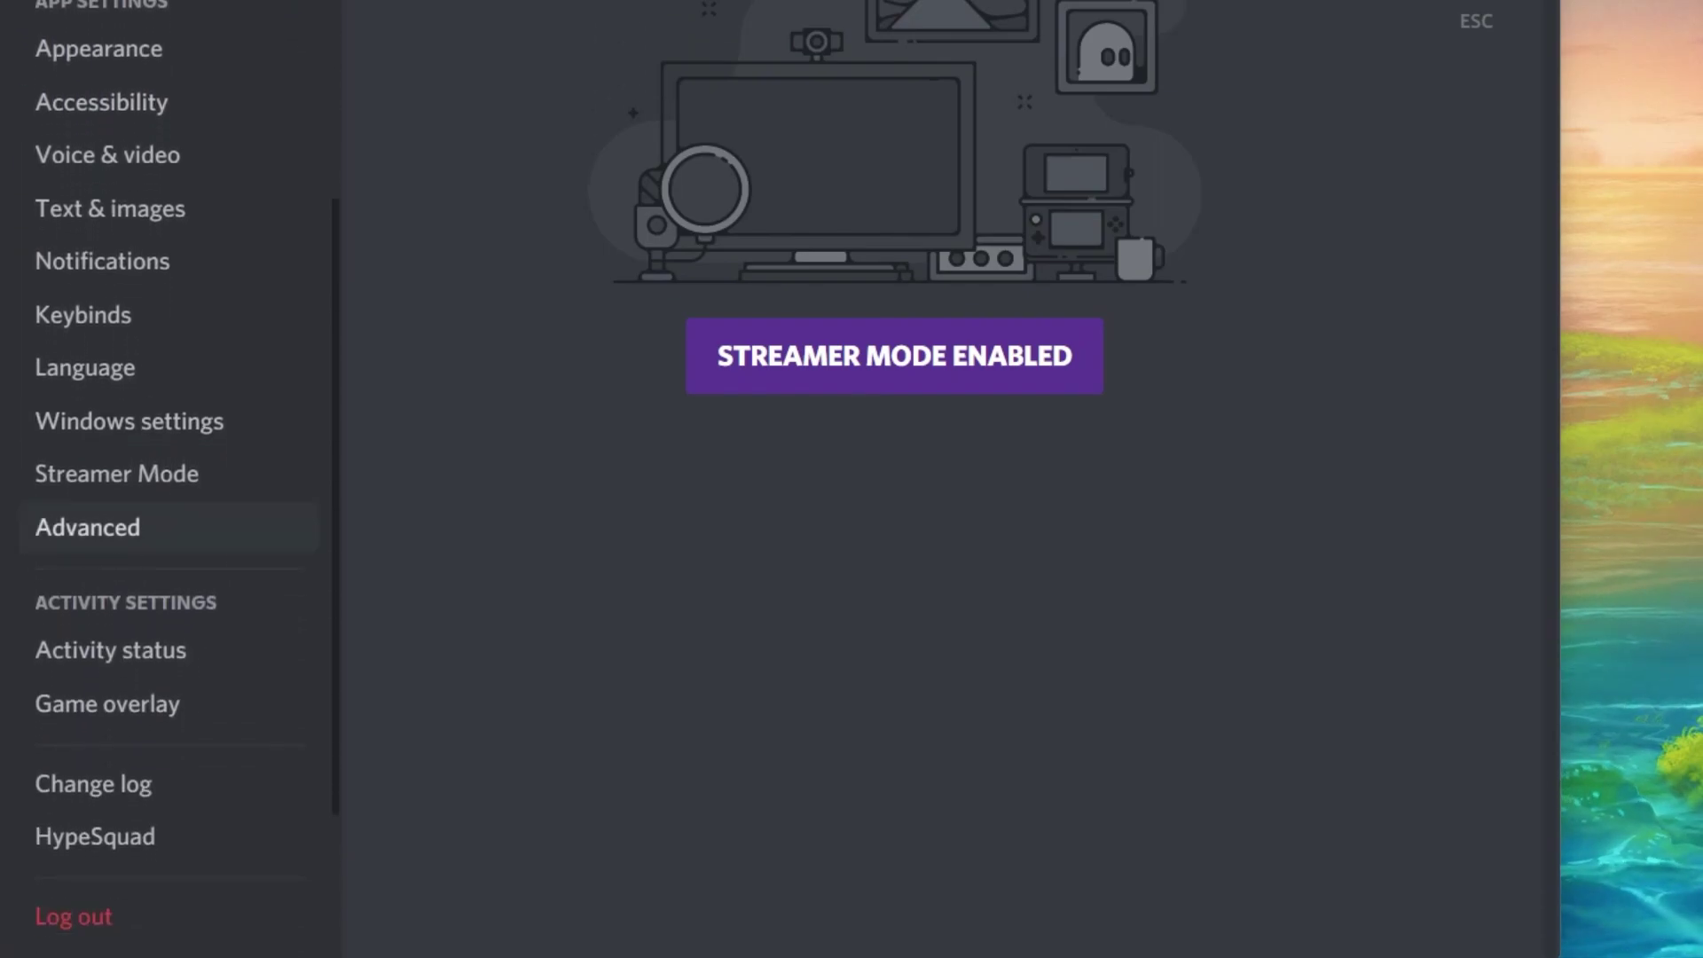
click(87, 527)
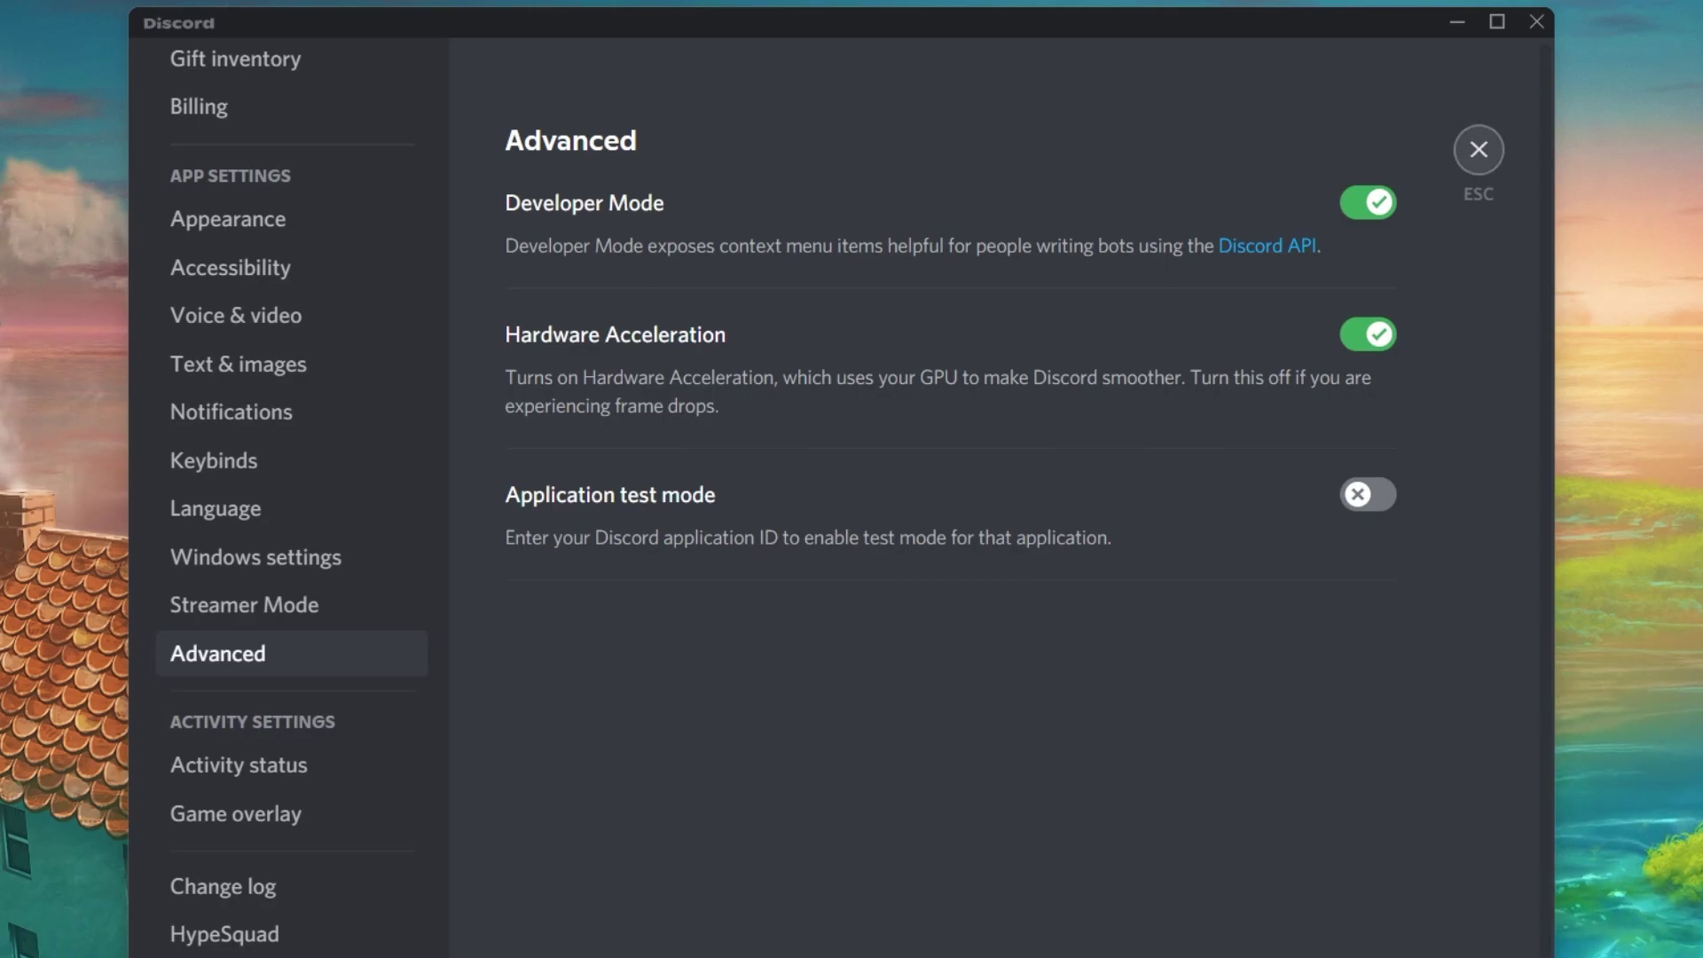
key(Escape)
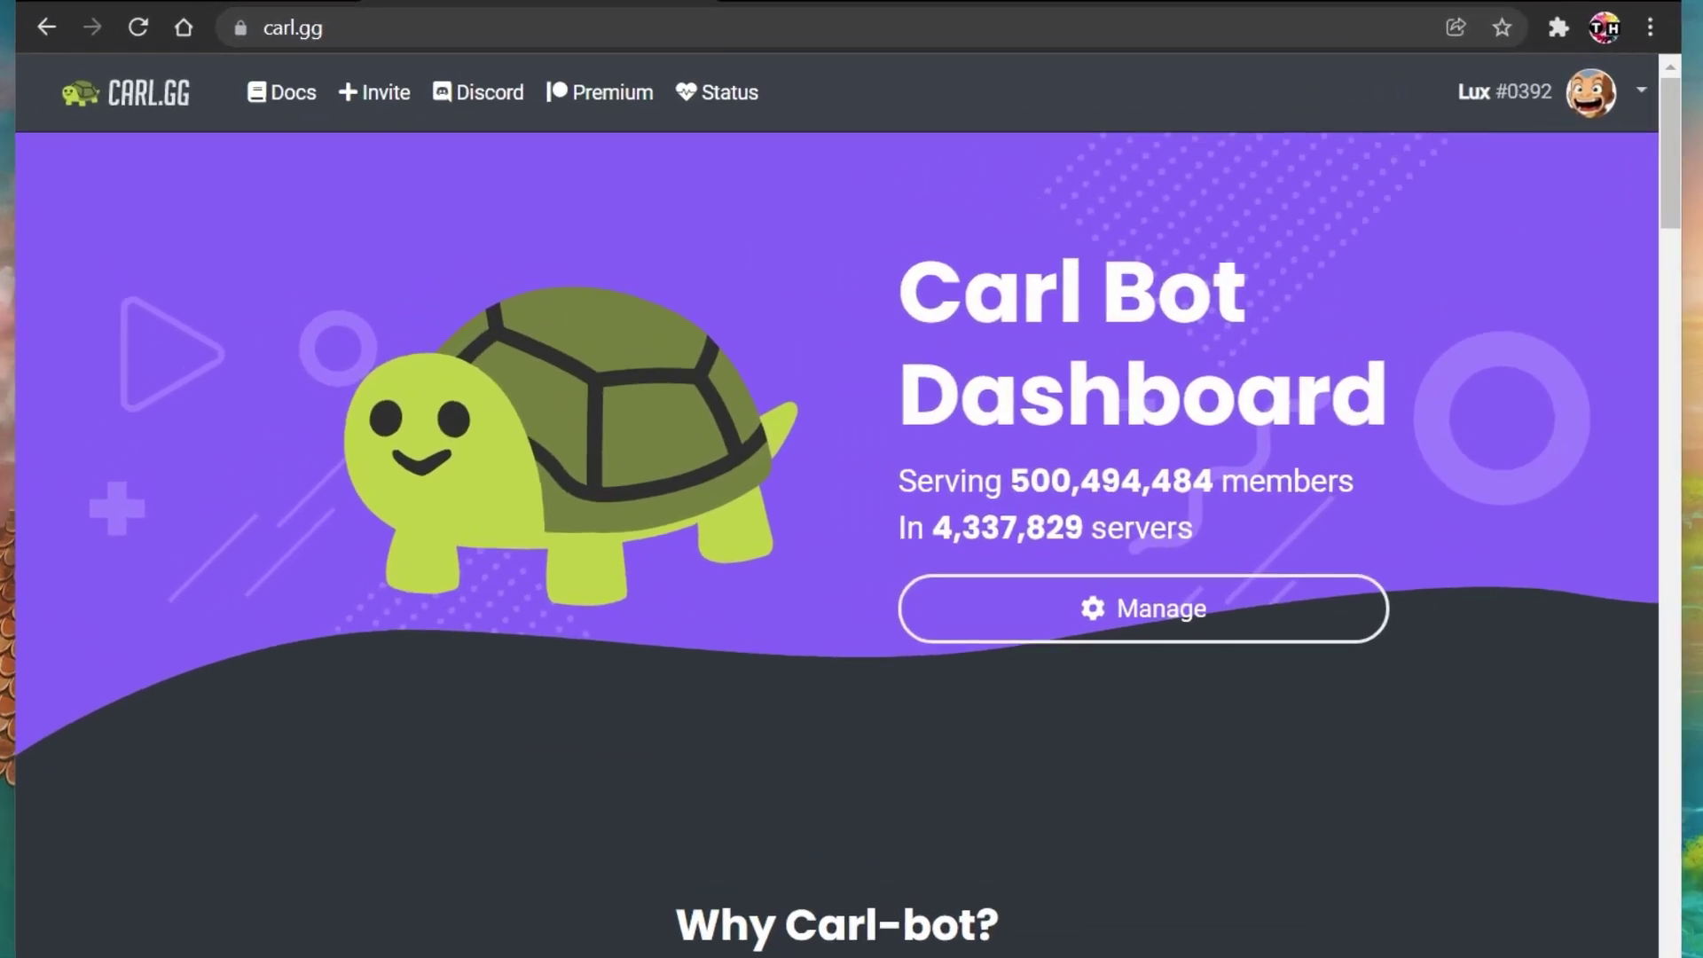
On the Carl-bot website, open the server picker and choose the Tech How server.
click(1539, 93)
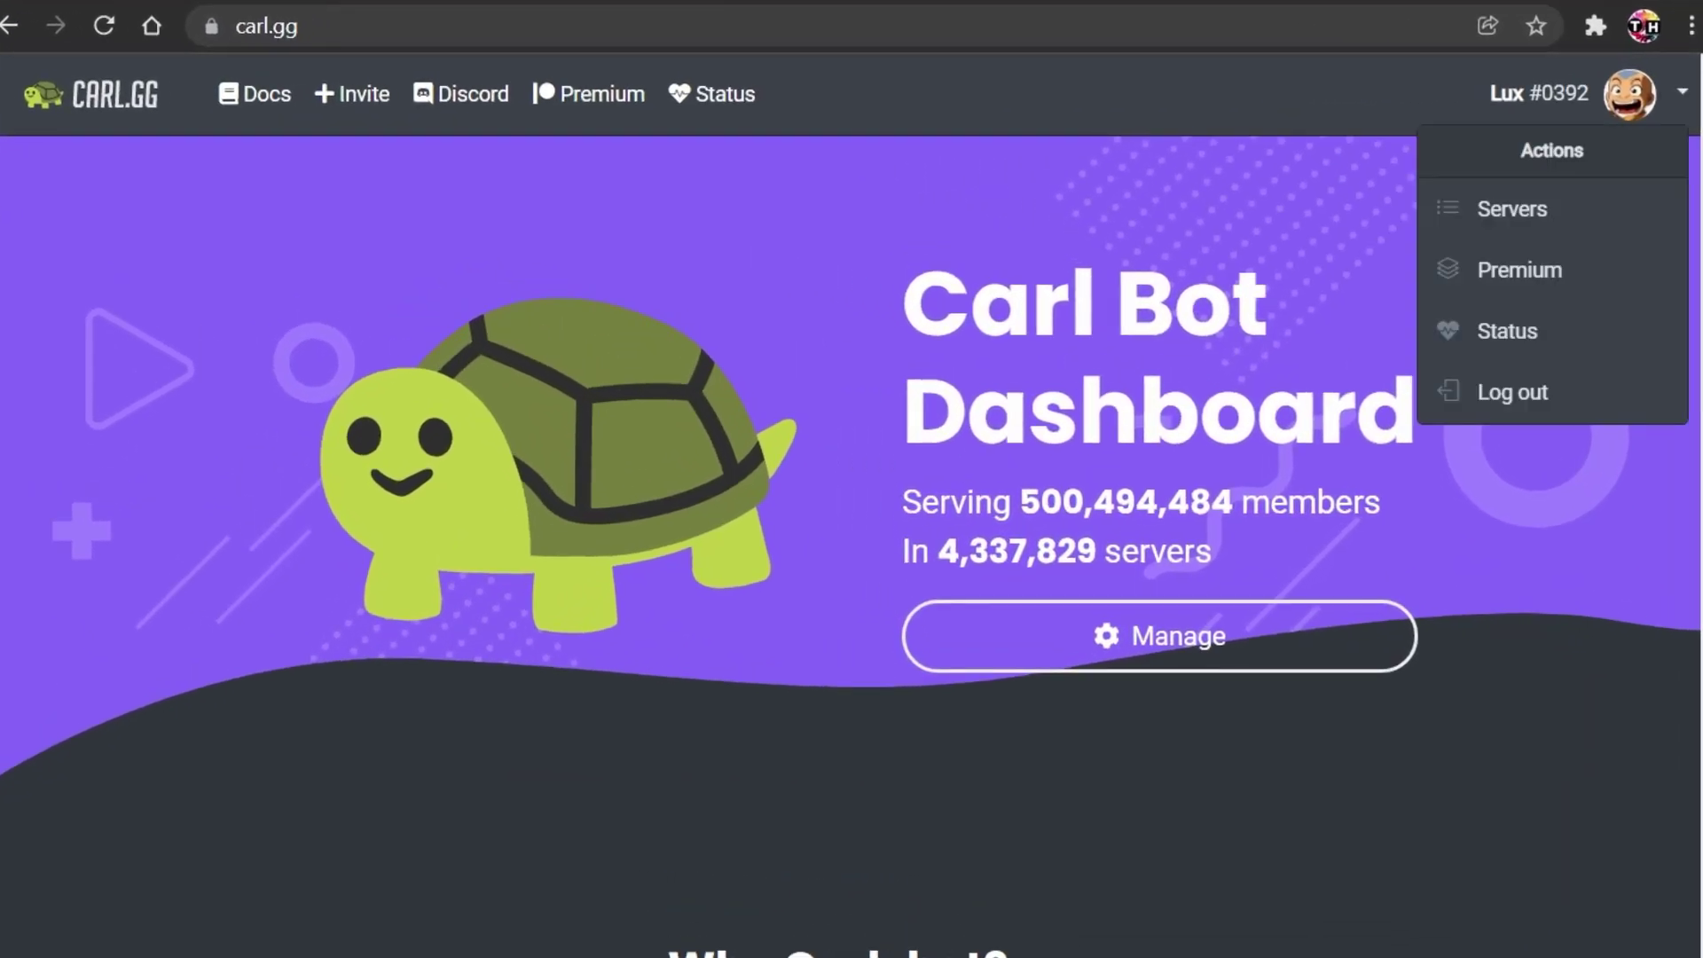
click(1513, 208)
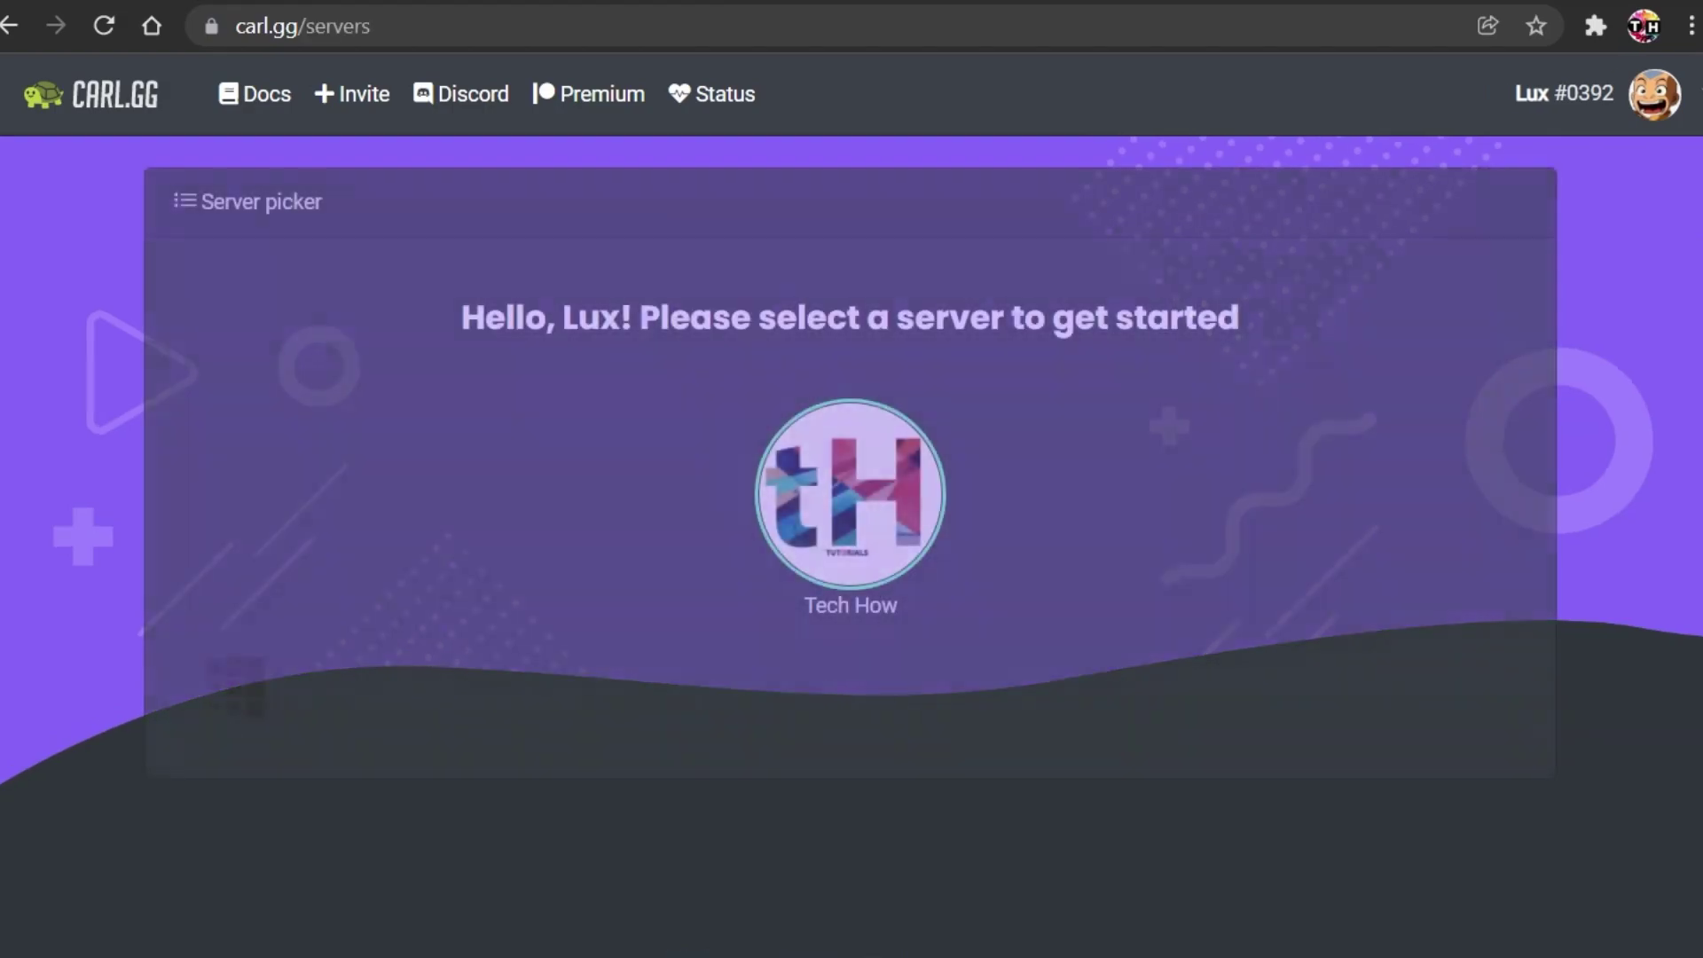
click(850, 494)
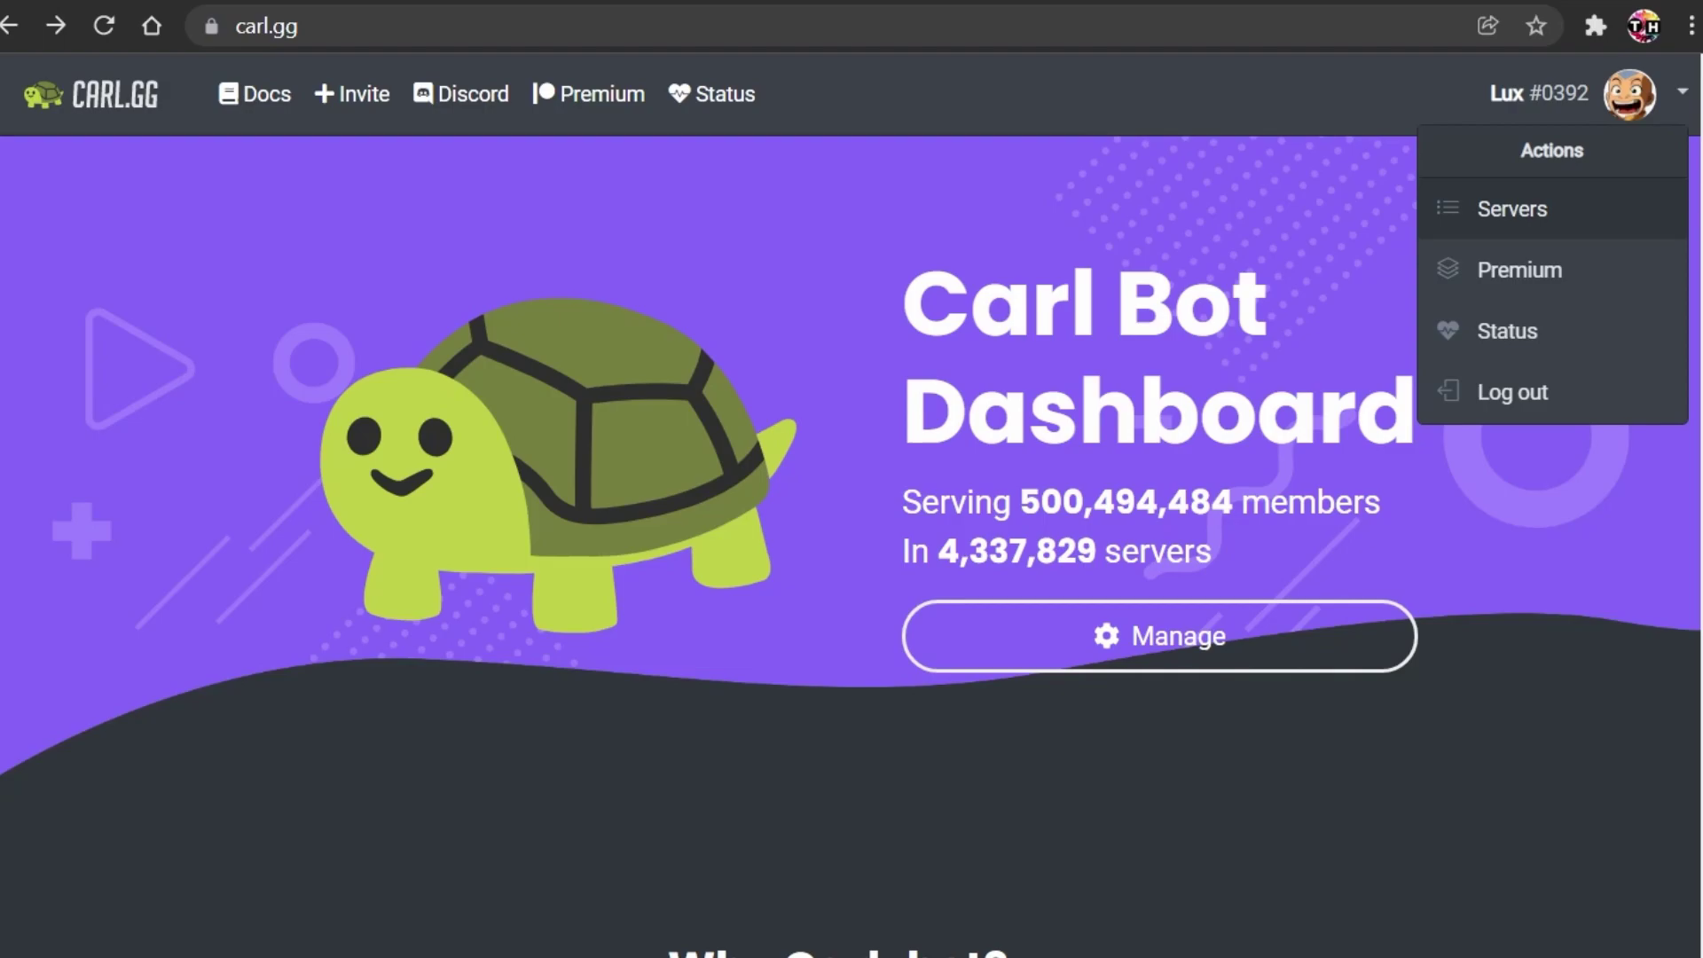
click(1512, 208)
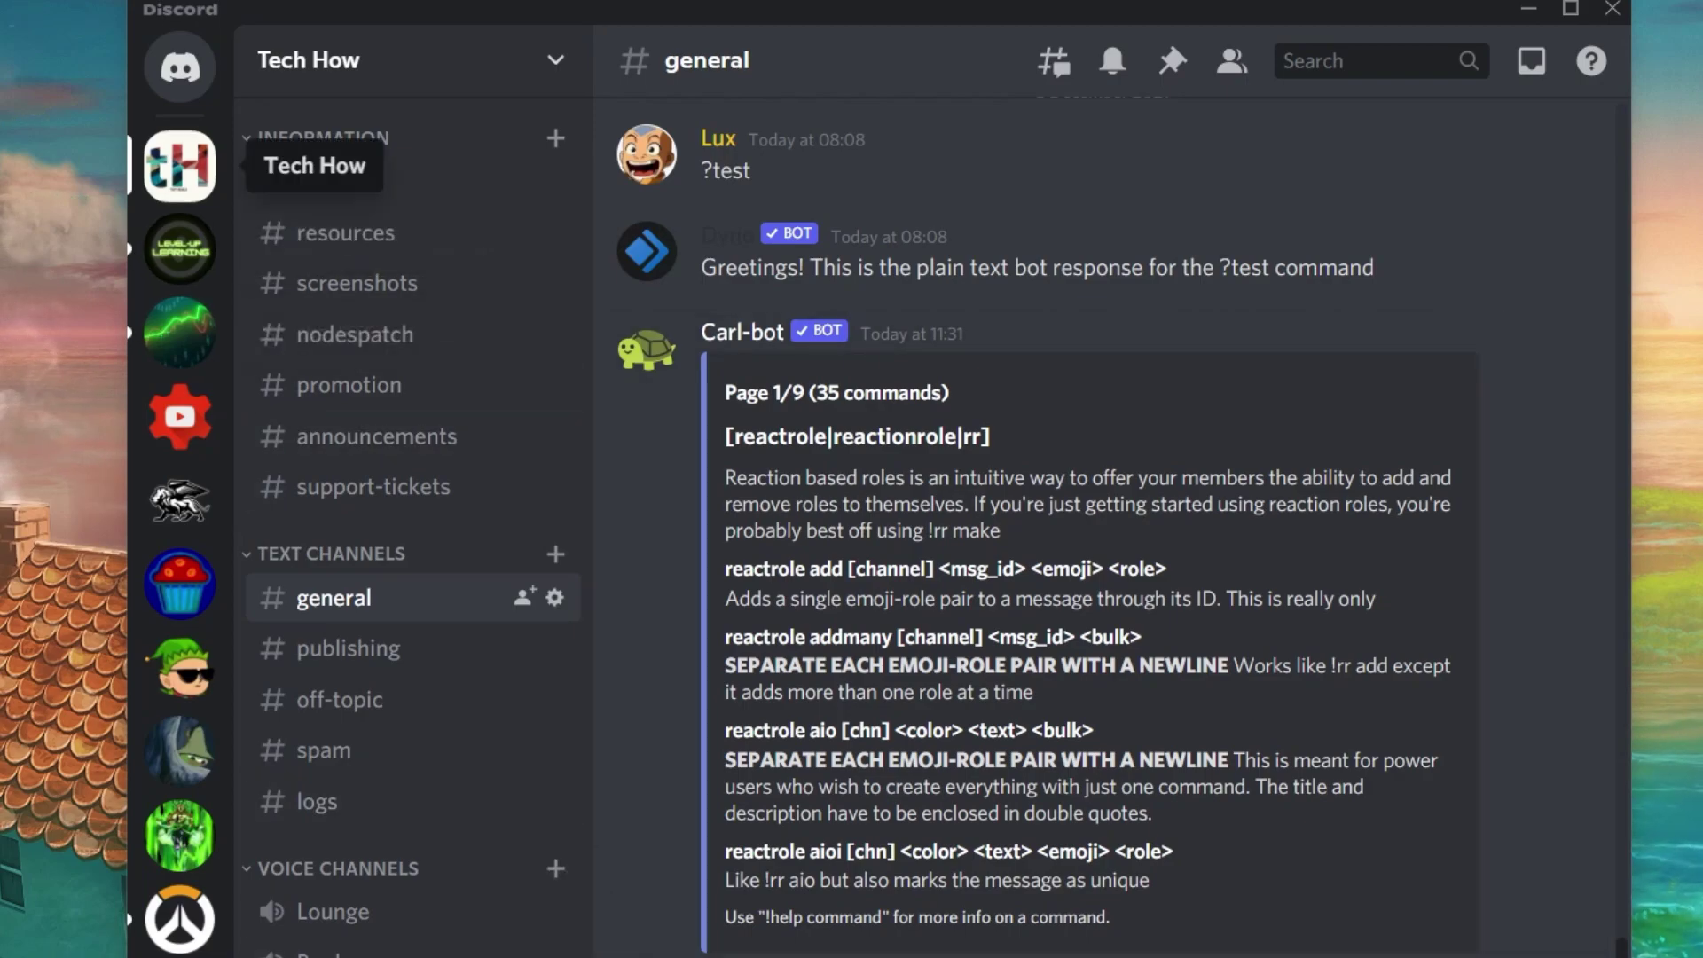
In Discord, open the Tech How server's role settings and look through the list of roles.
right_click(176, 171)
mouse_move(311, 439)
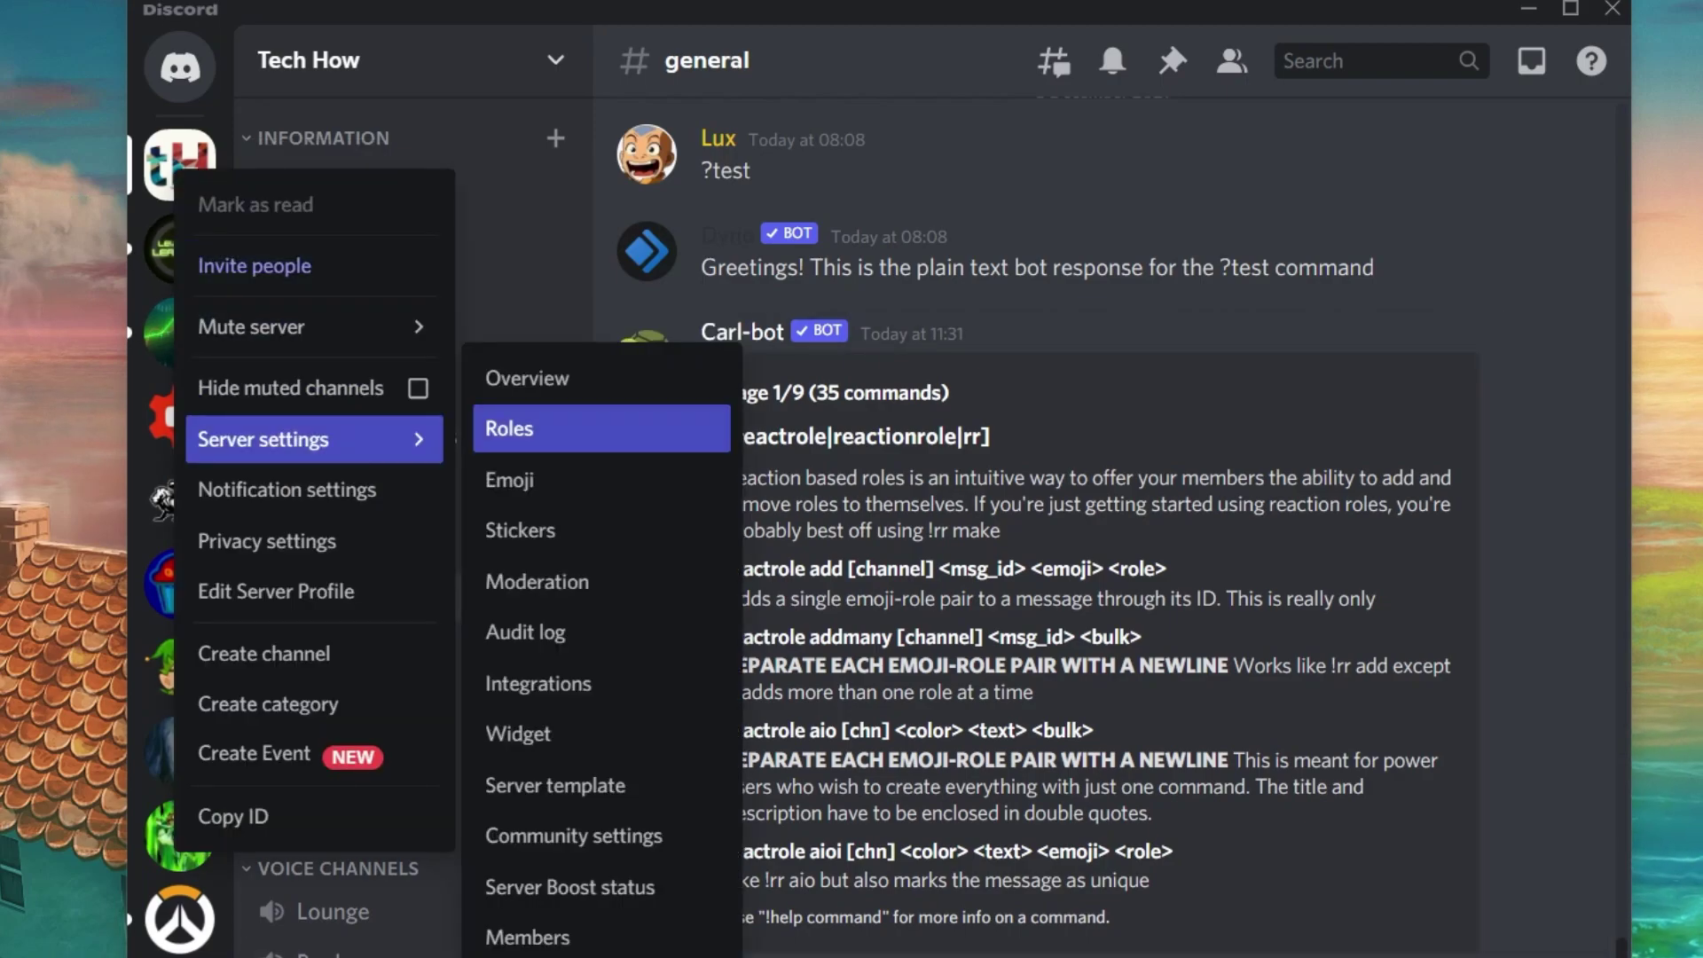
click(505, 426)
scroll(976, 604, down, 7)
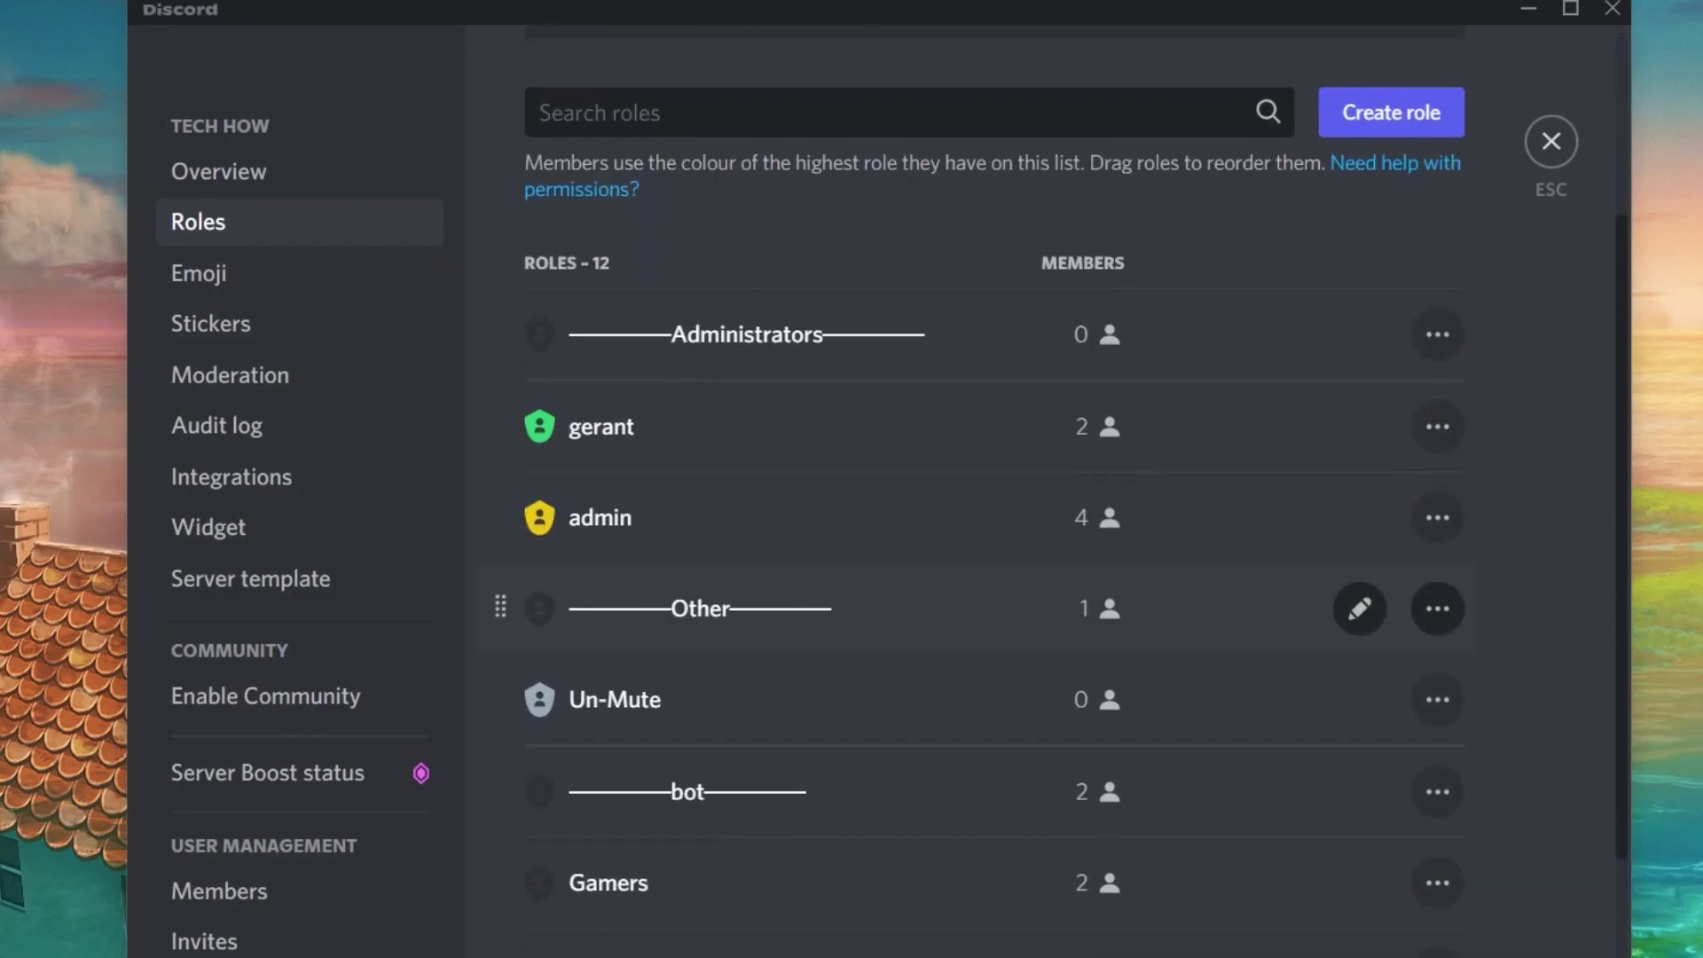
scroll(975, 532, up, 4)
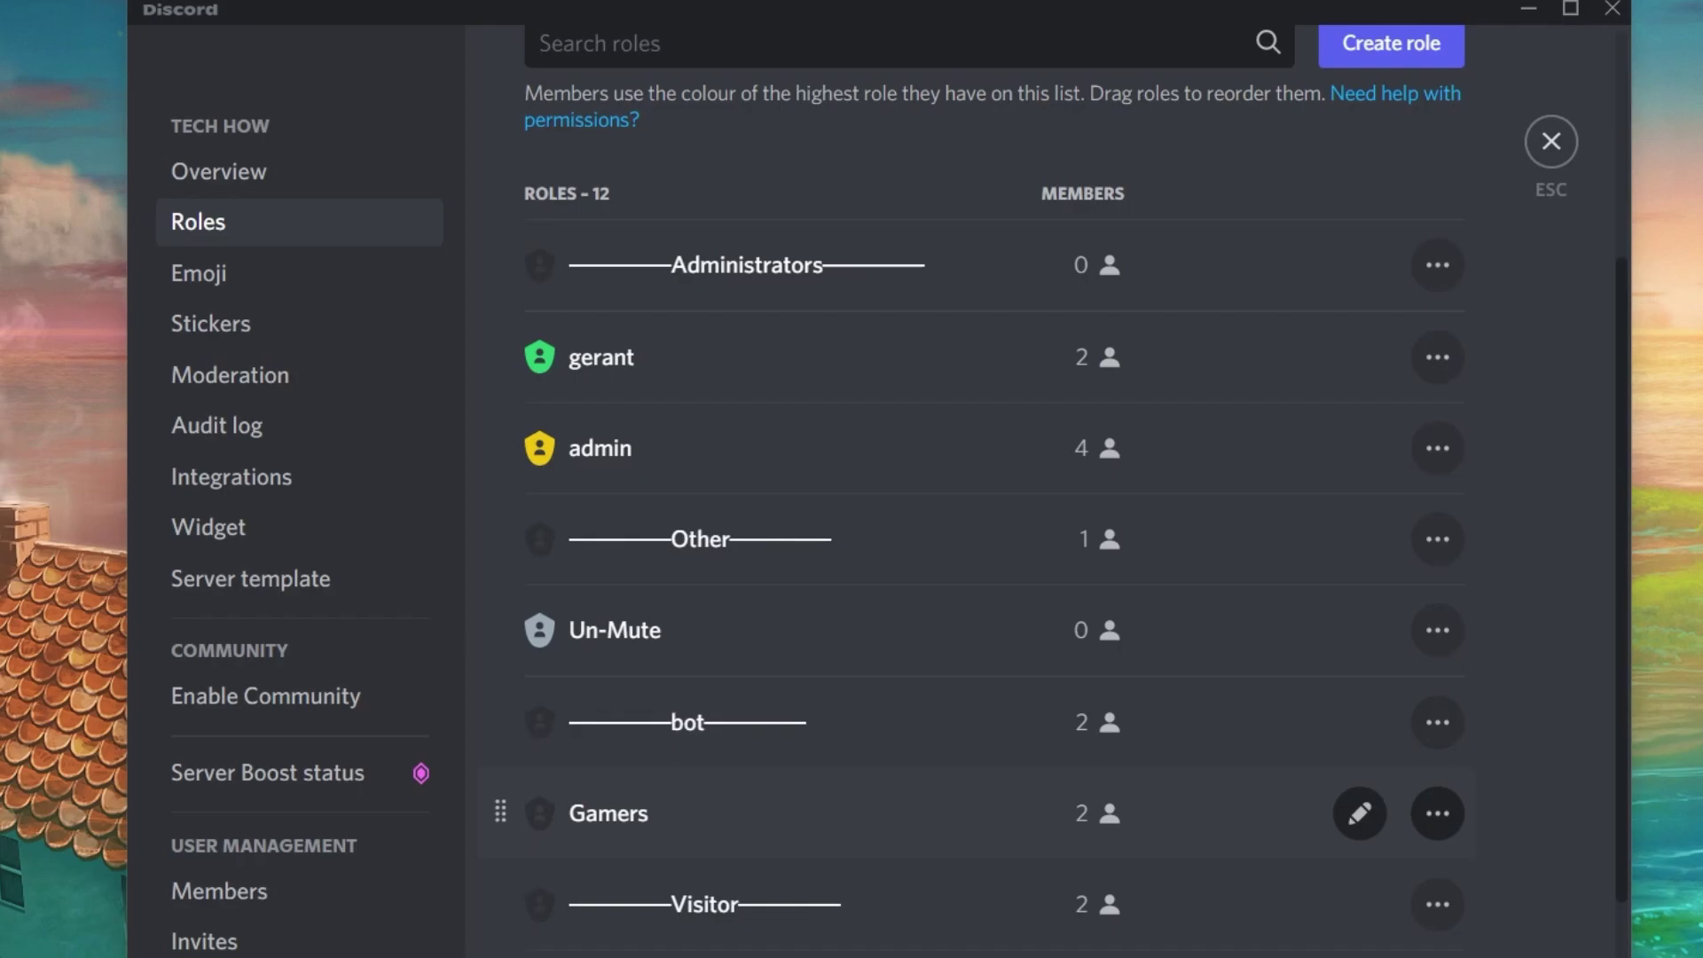
Turn off the Read message history permission for the Gamers role.
click(976, 814)
click(1031, 202)
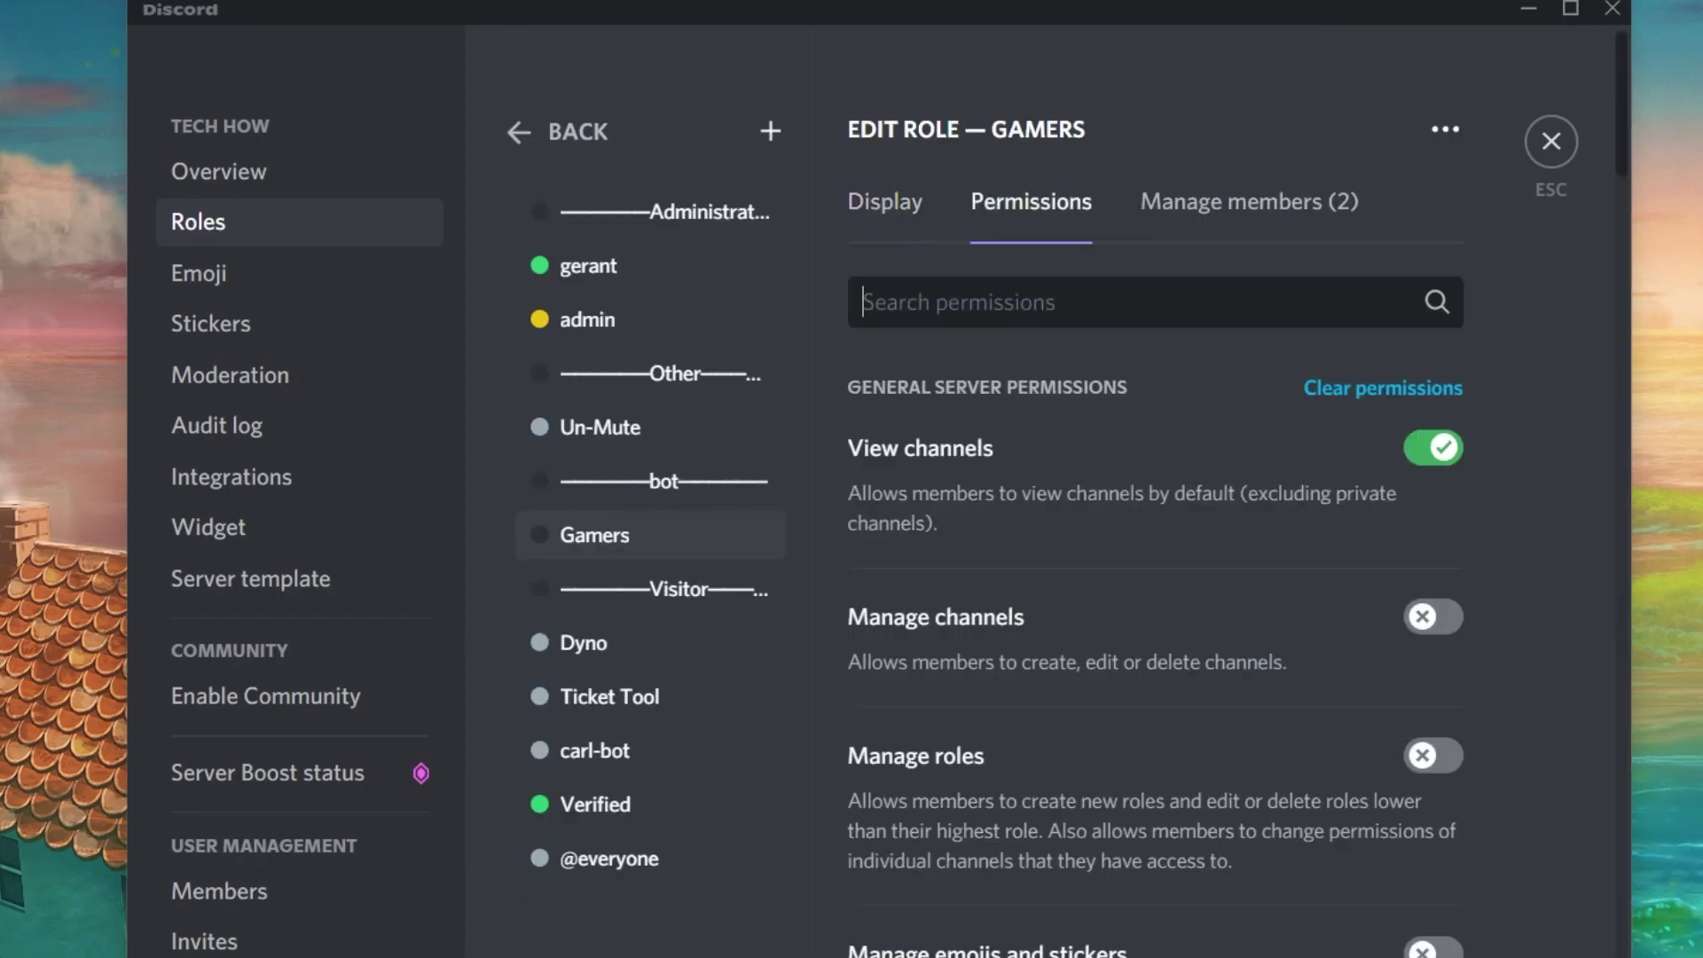
text(read me)
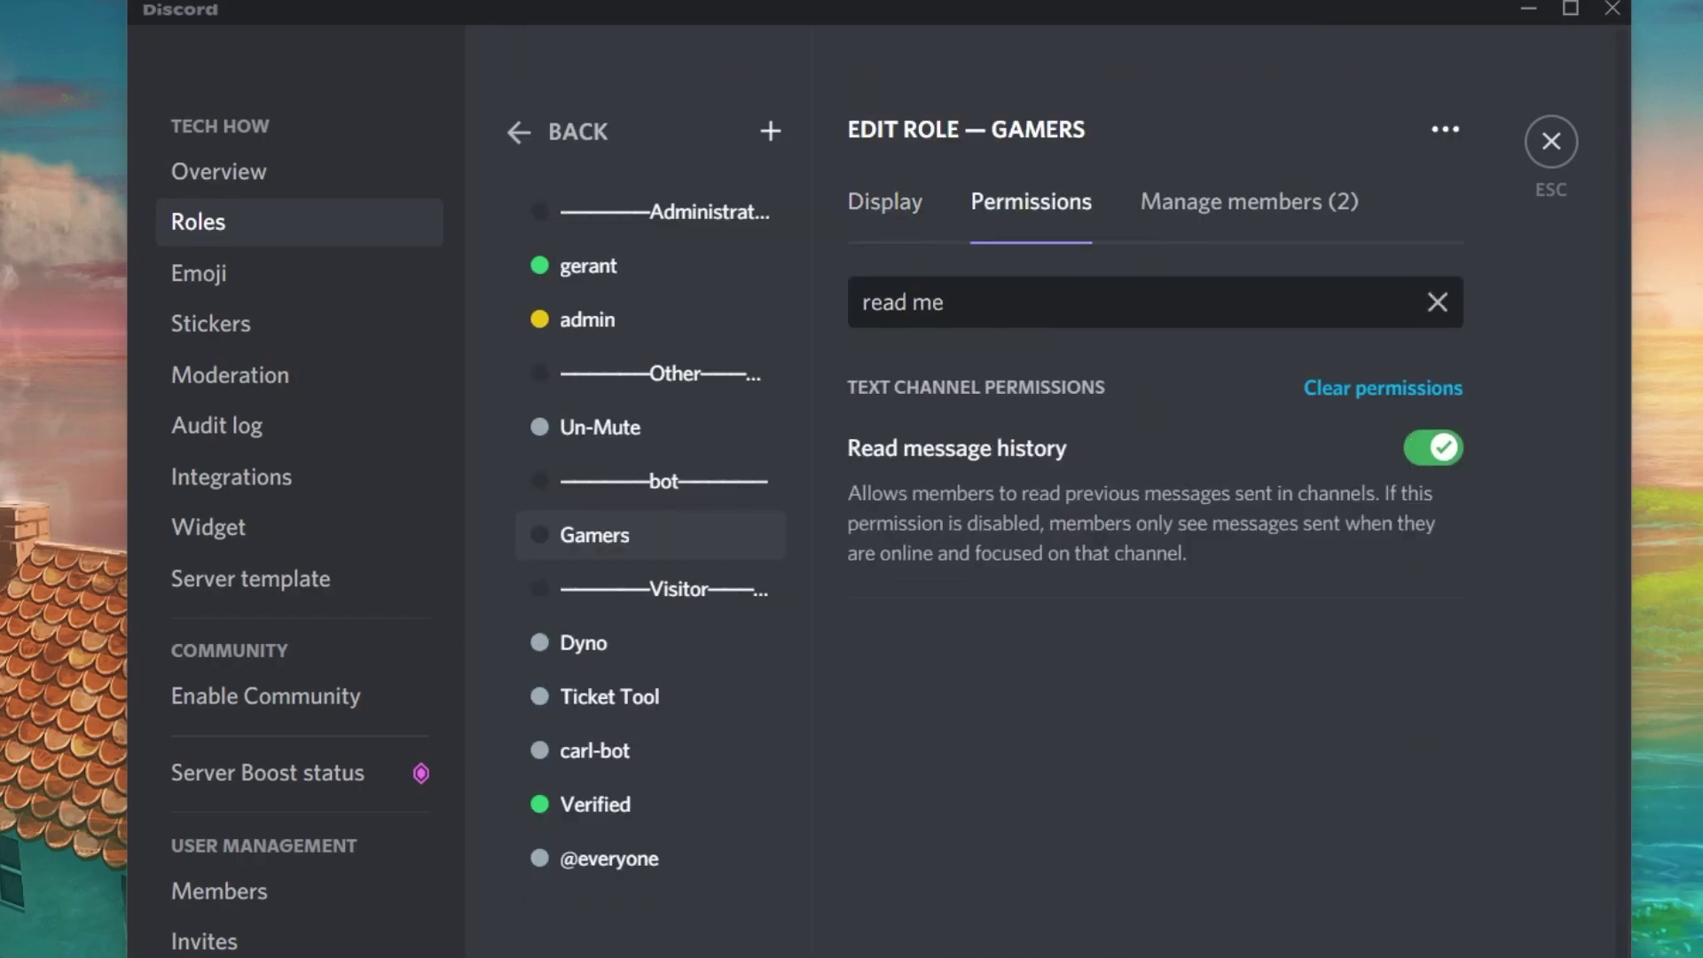
click(1433, 447)
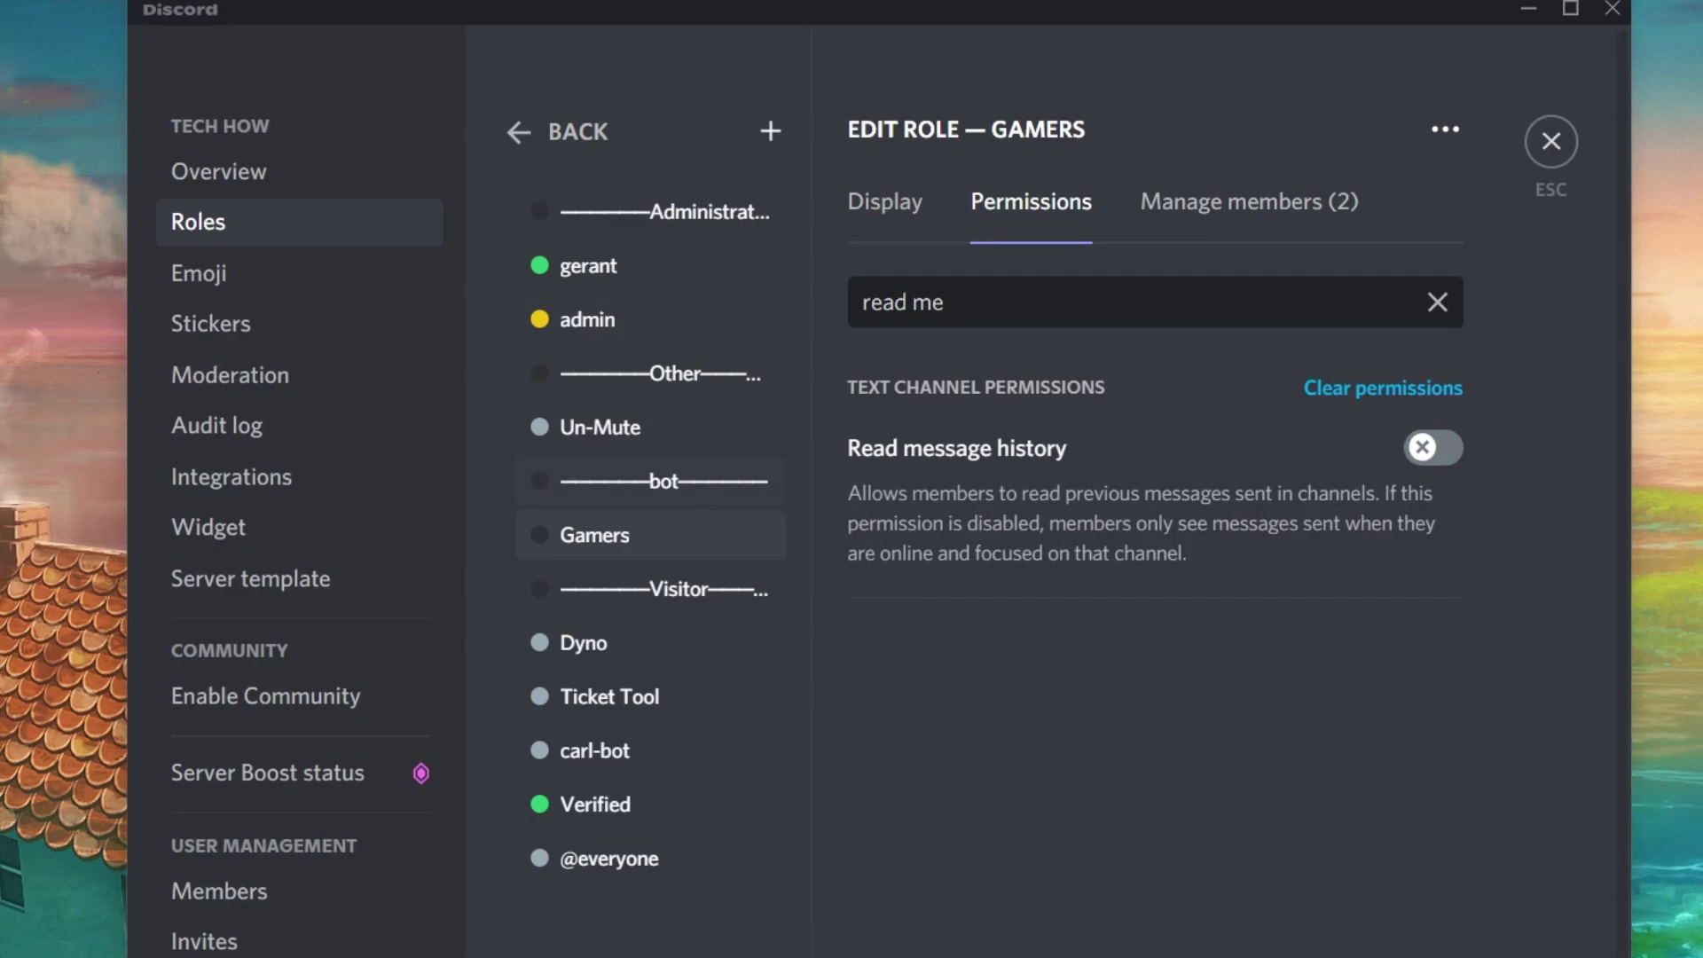
Check the Verified role's display settings and search its permissions for "read me".
click(595, 803)
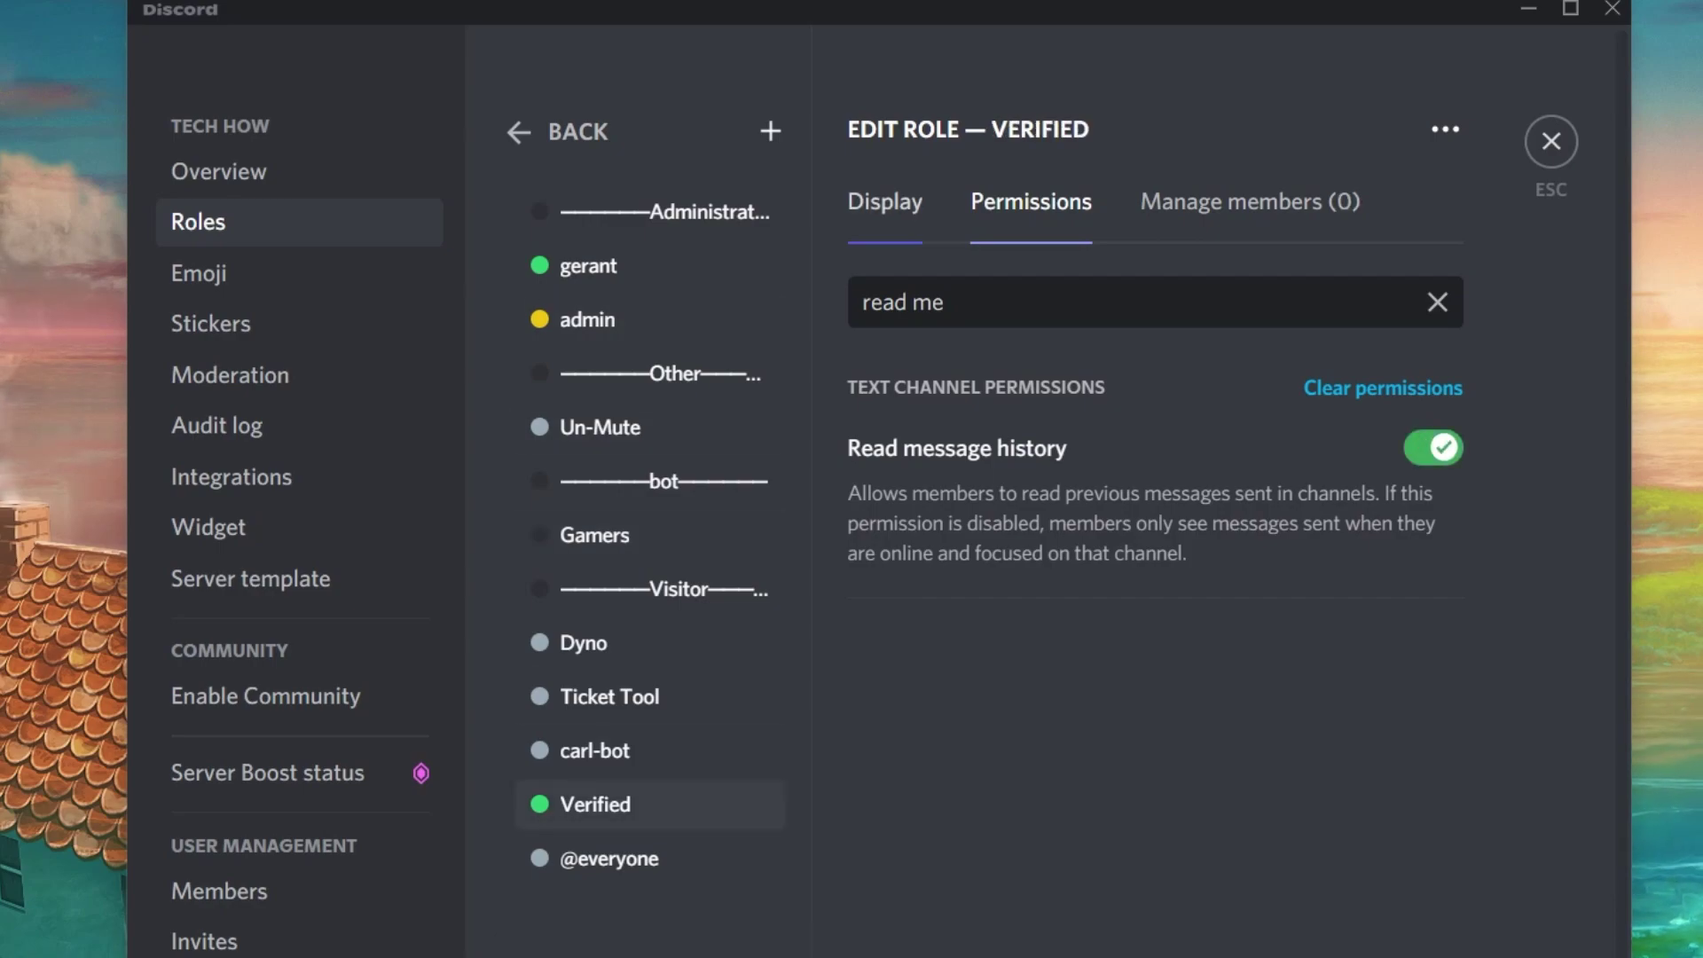
click(885, 202)
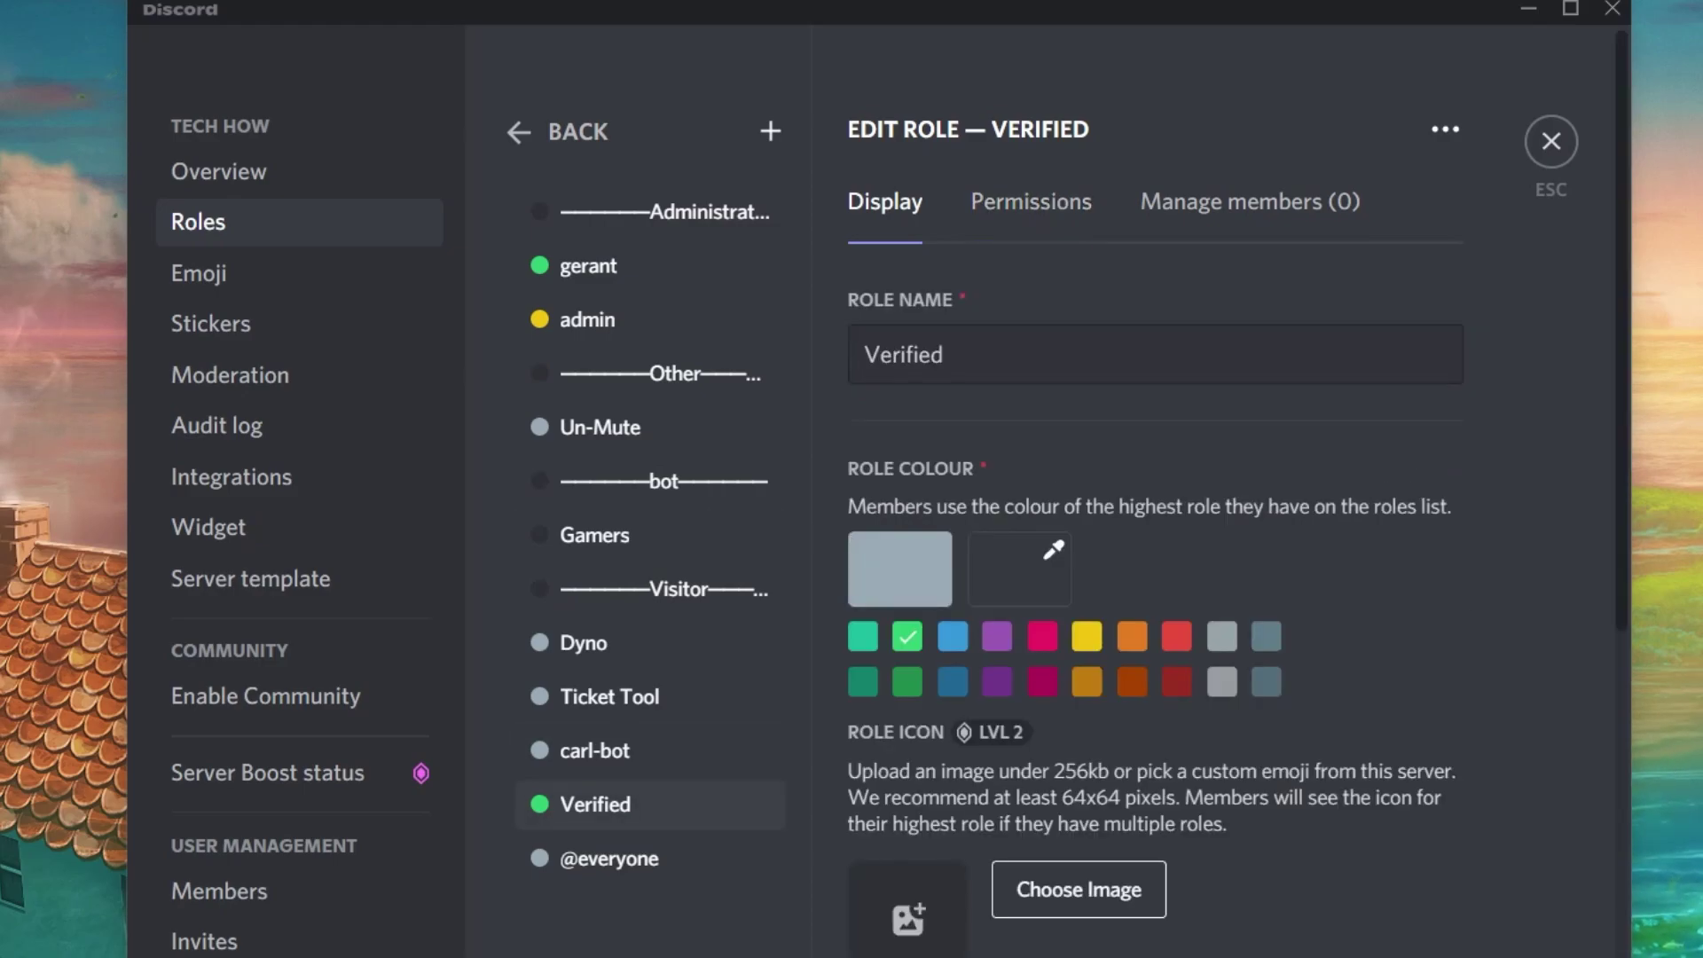
click(1031, 202)
text(read me)
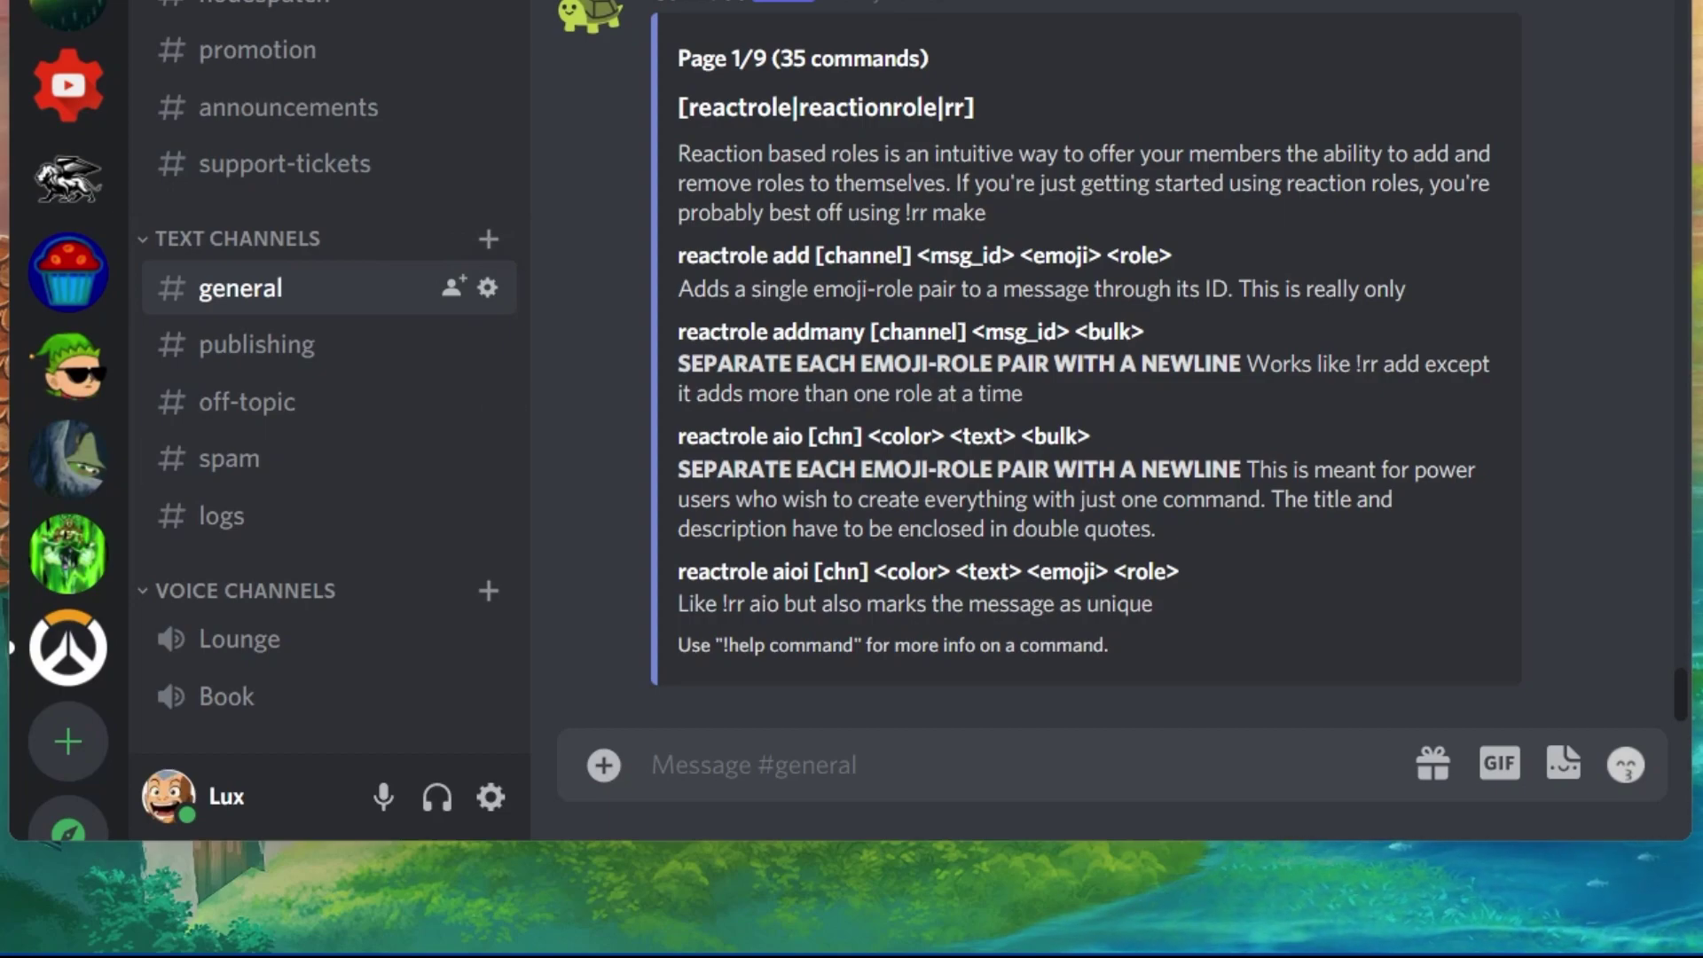
Try the "!rr" command in the general channel and examine the "reactrole add" syntax in Carl-bot's command list.
text(!)
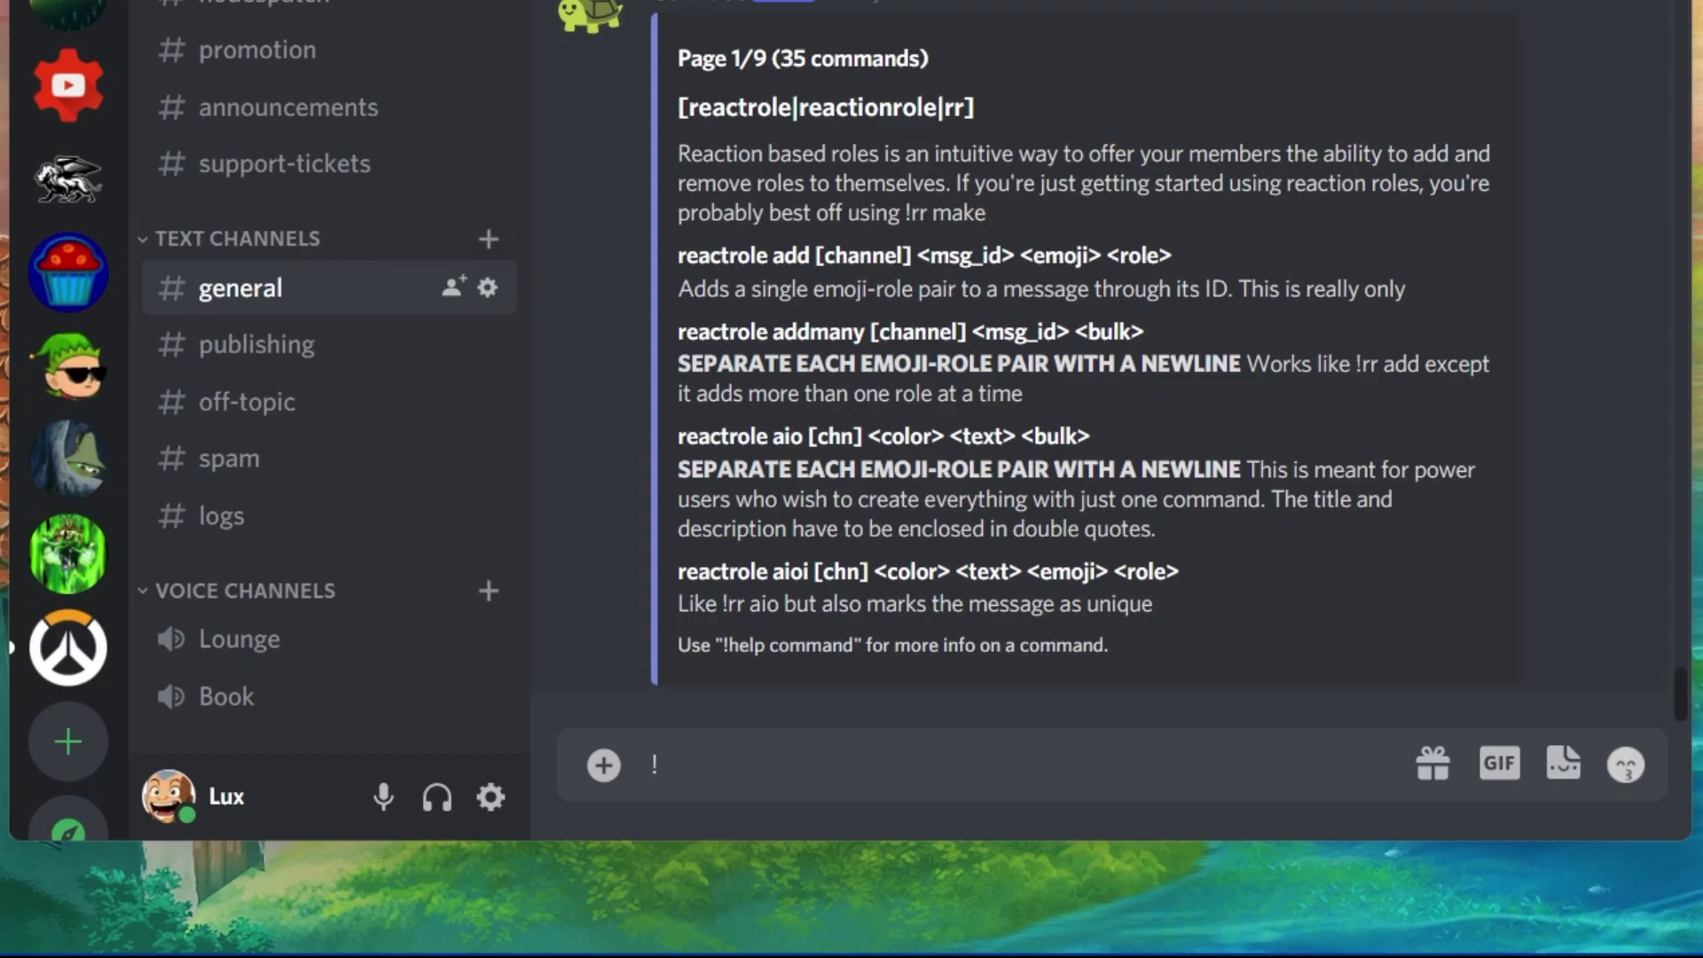
text(rr)
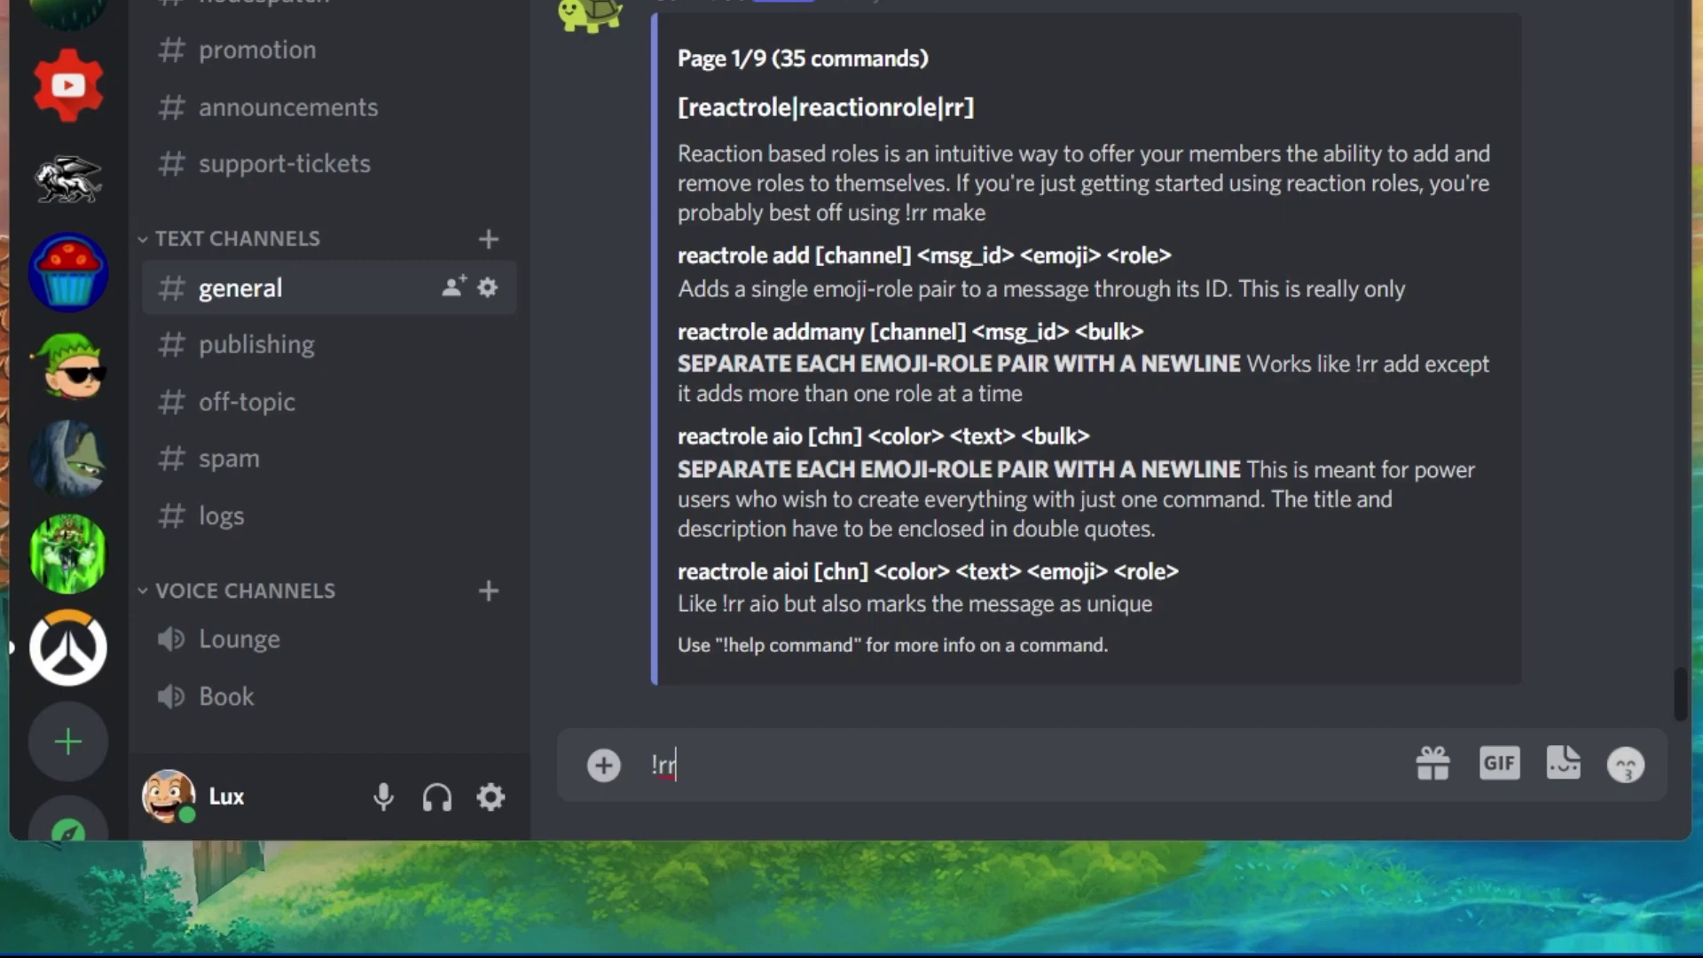
key(Return)
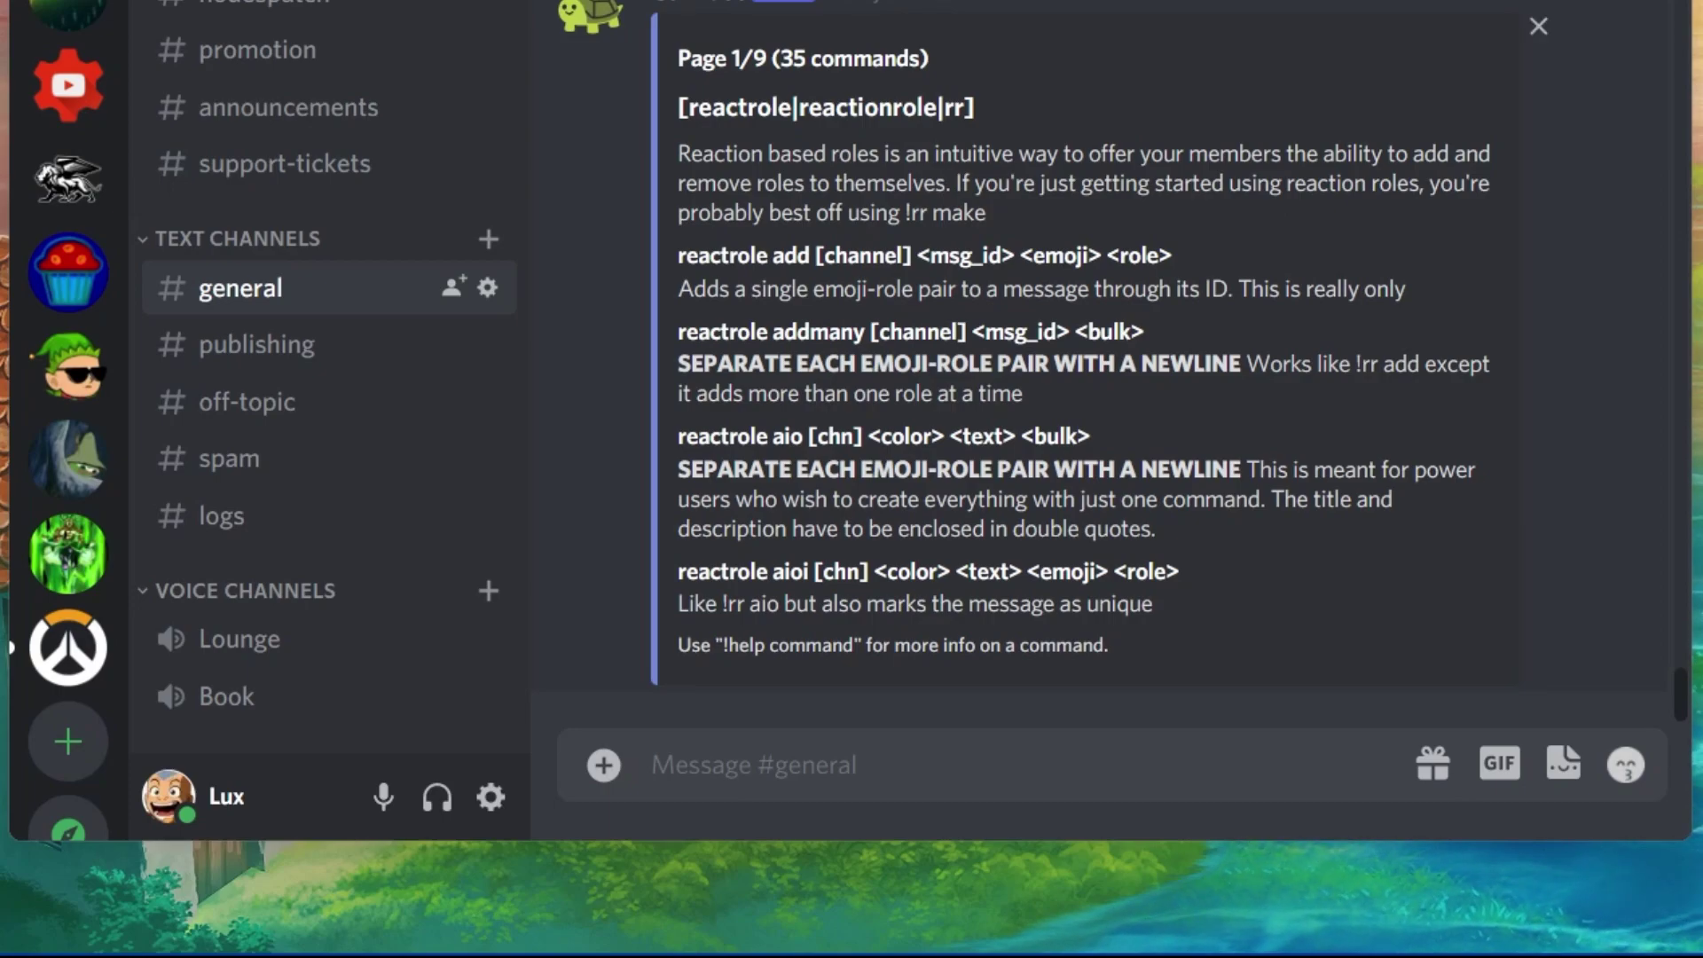
drag(680, 255, 1172, 256)
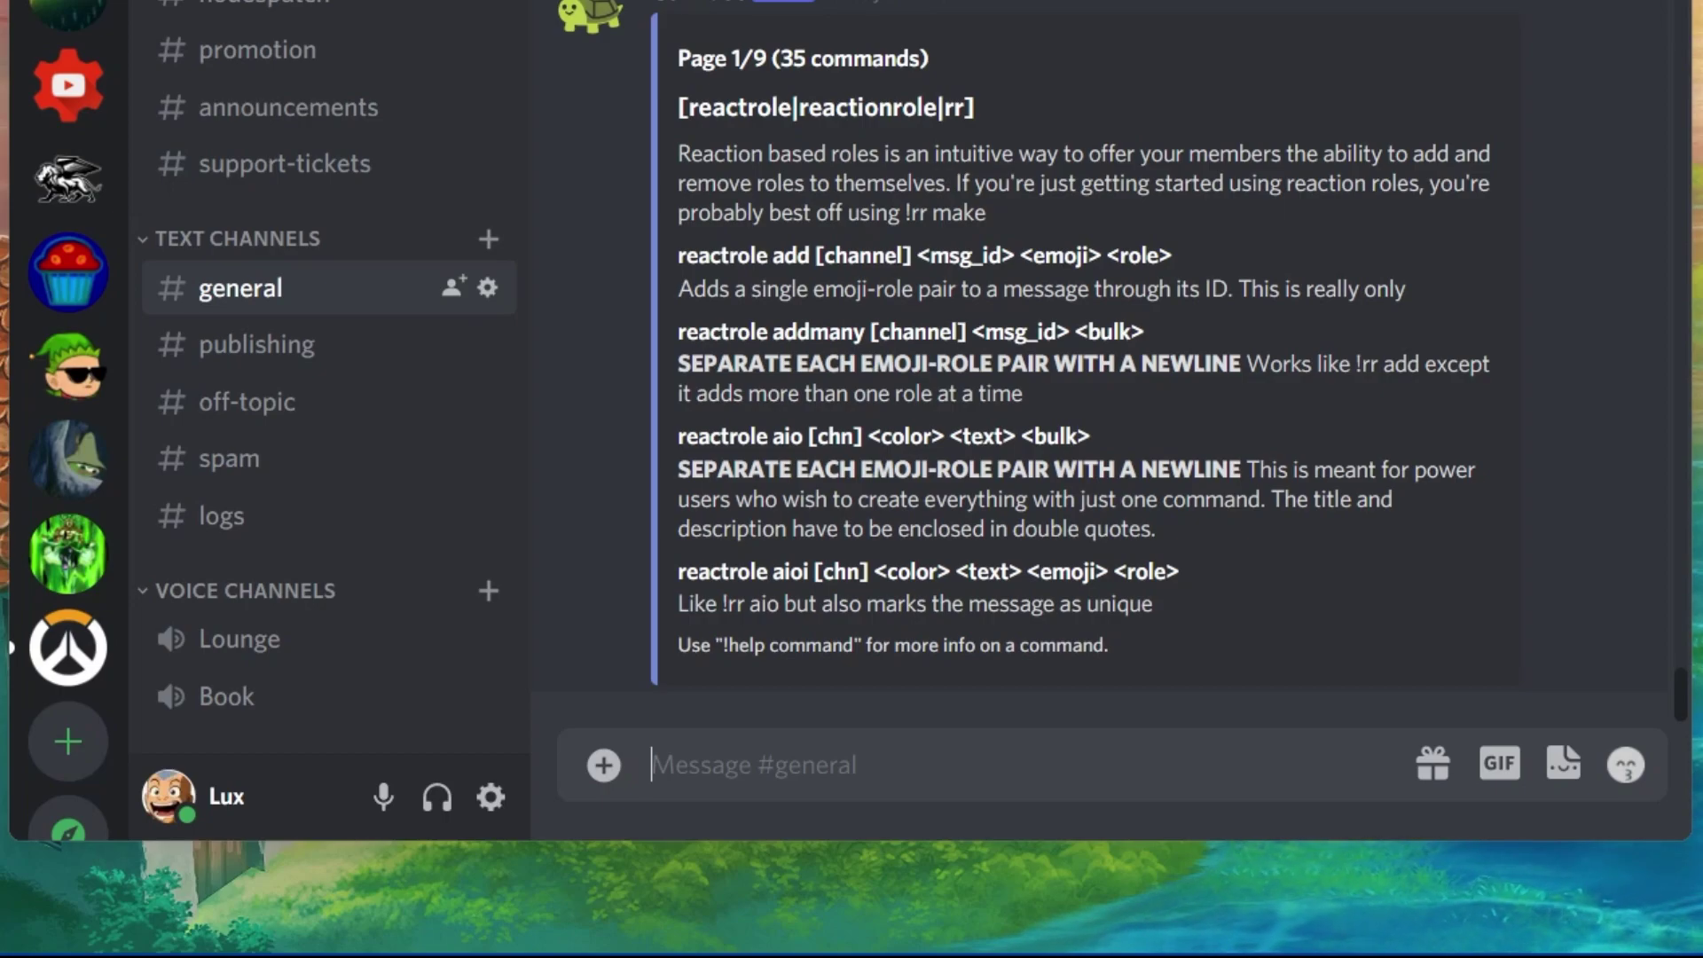
Send the message "To gain access, check the ✅ to get the verified role." in the general channel, using the check mark emoji.
text(To )
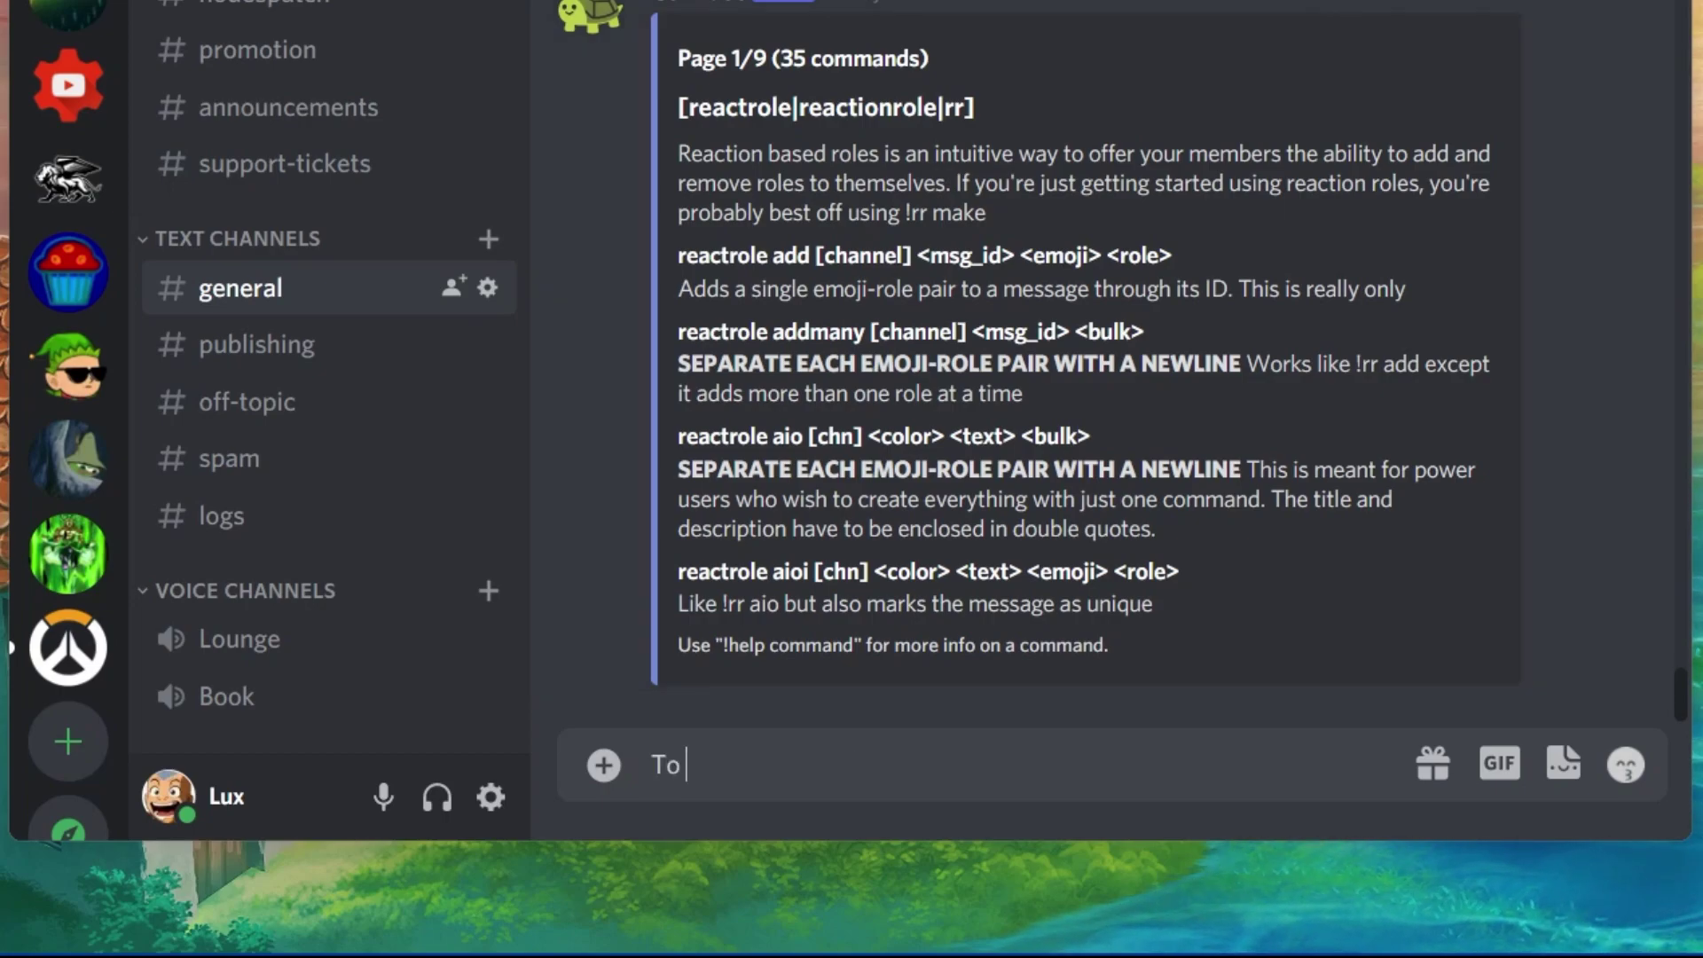
text(gain access, check the)
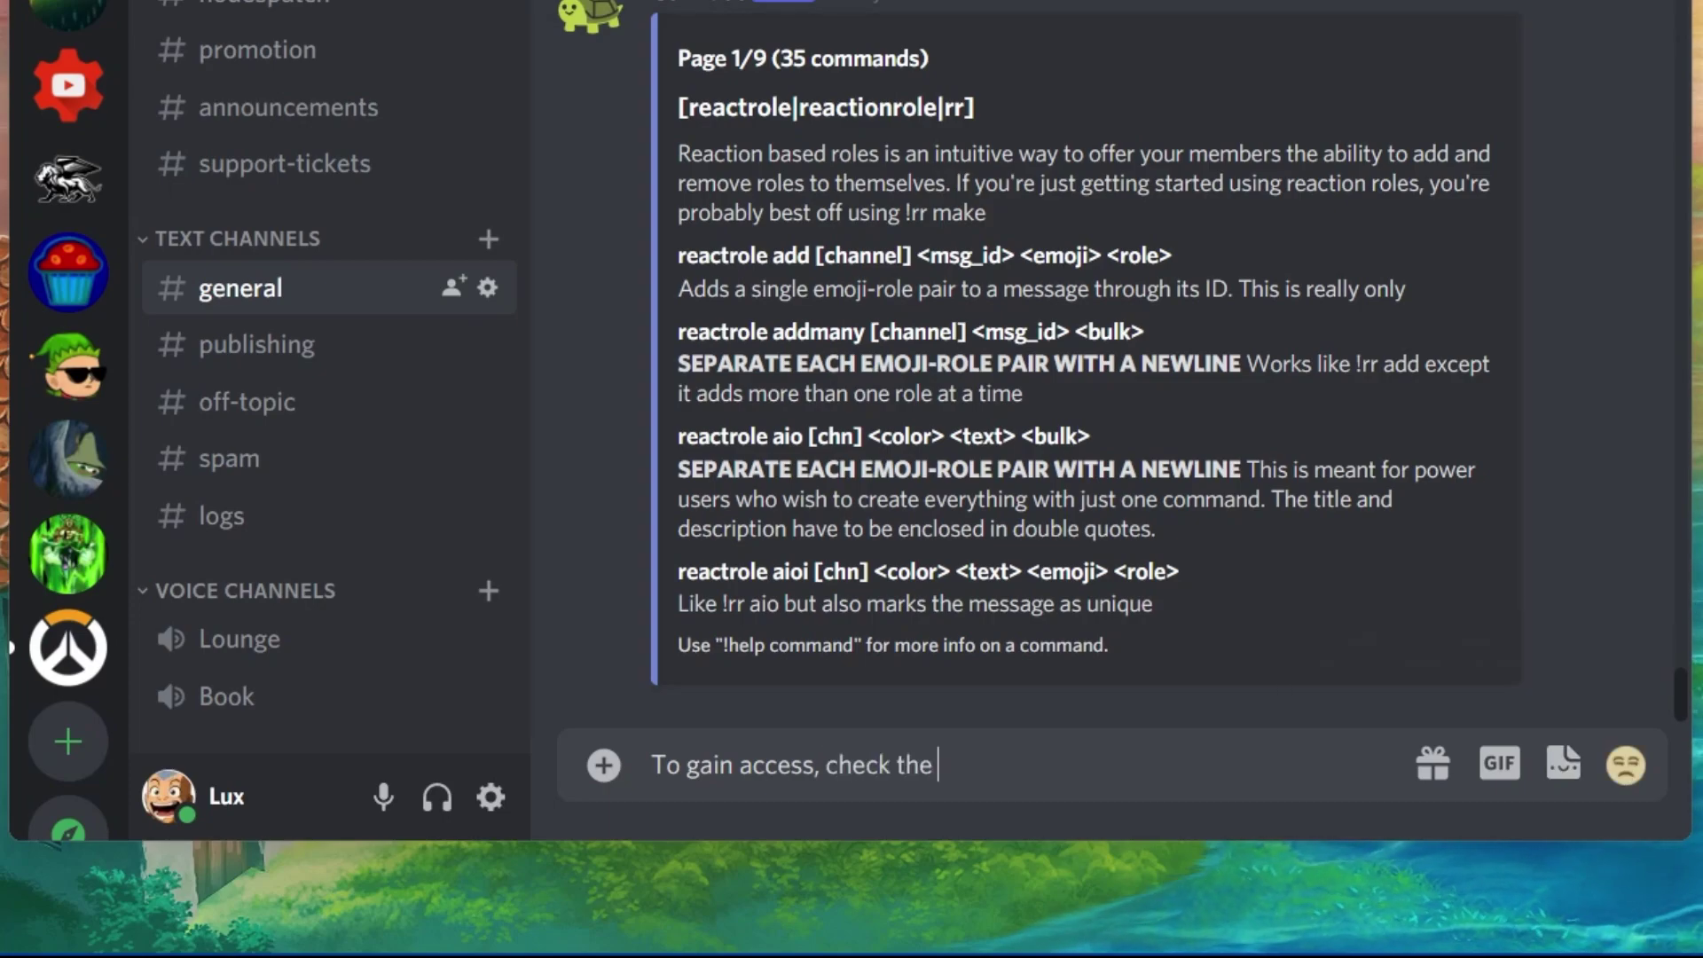
click(1625, 765)
click(1084, 223)
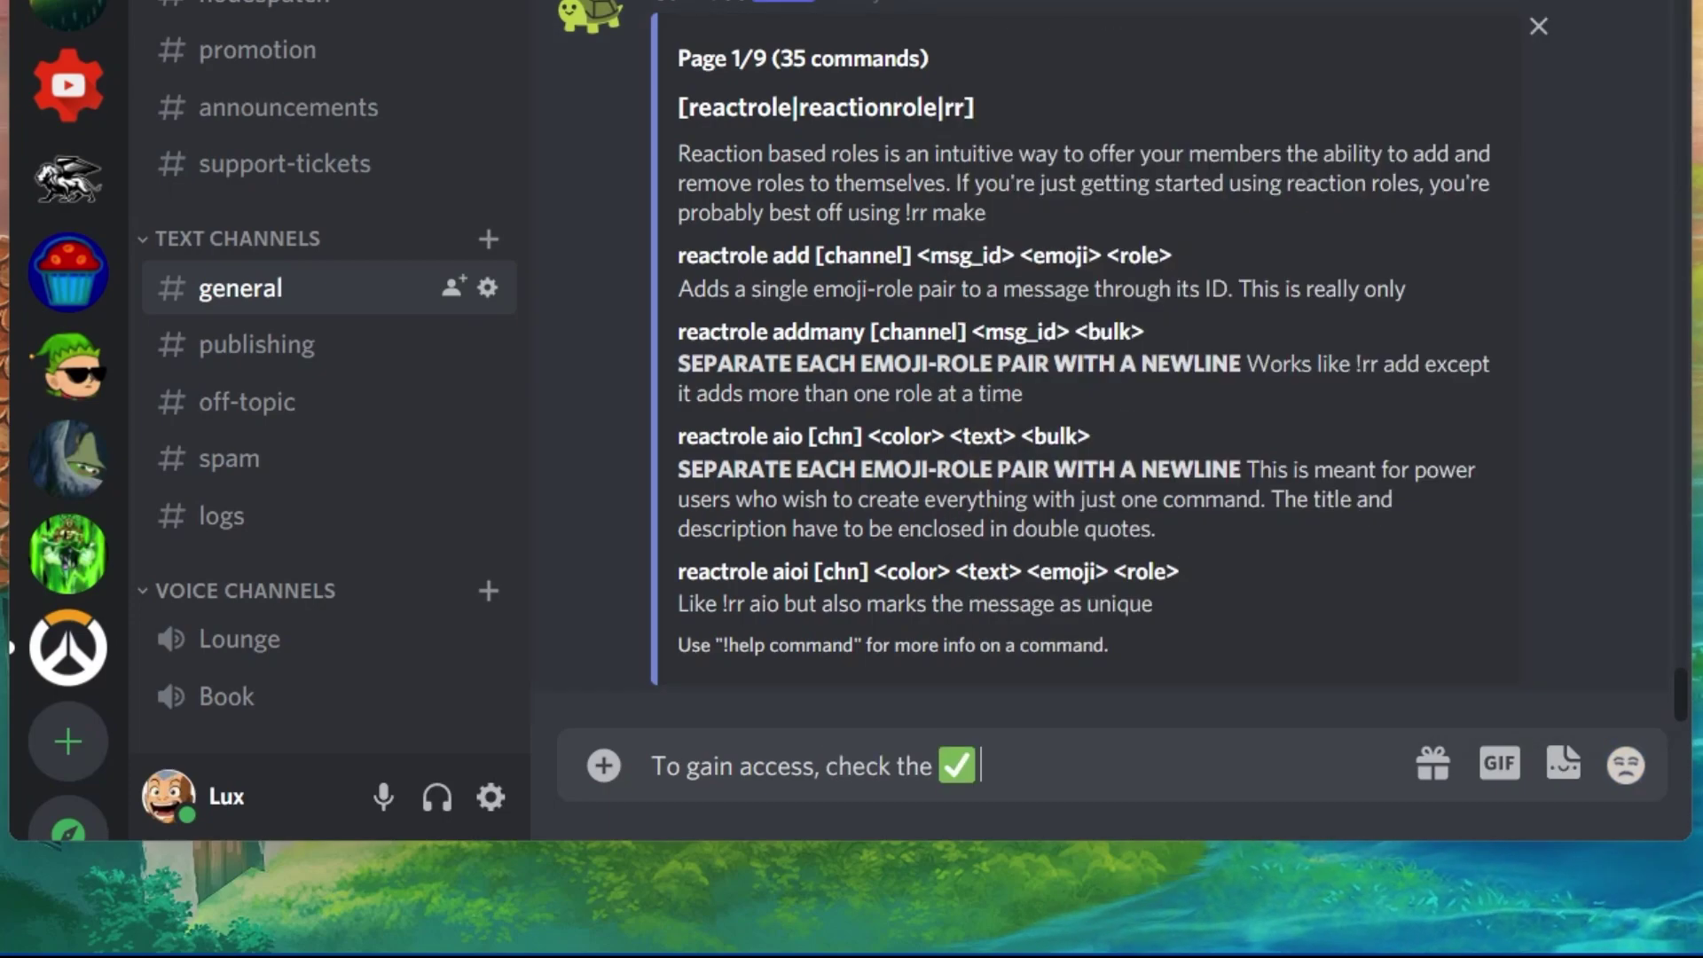
text(to get )
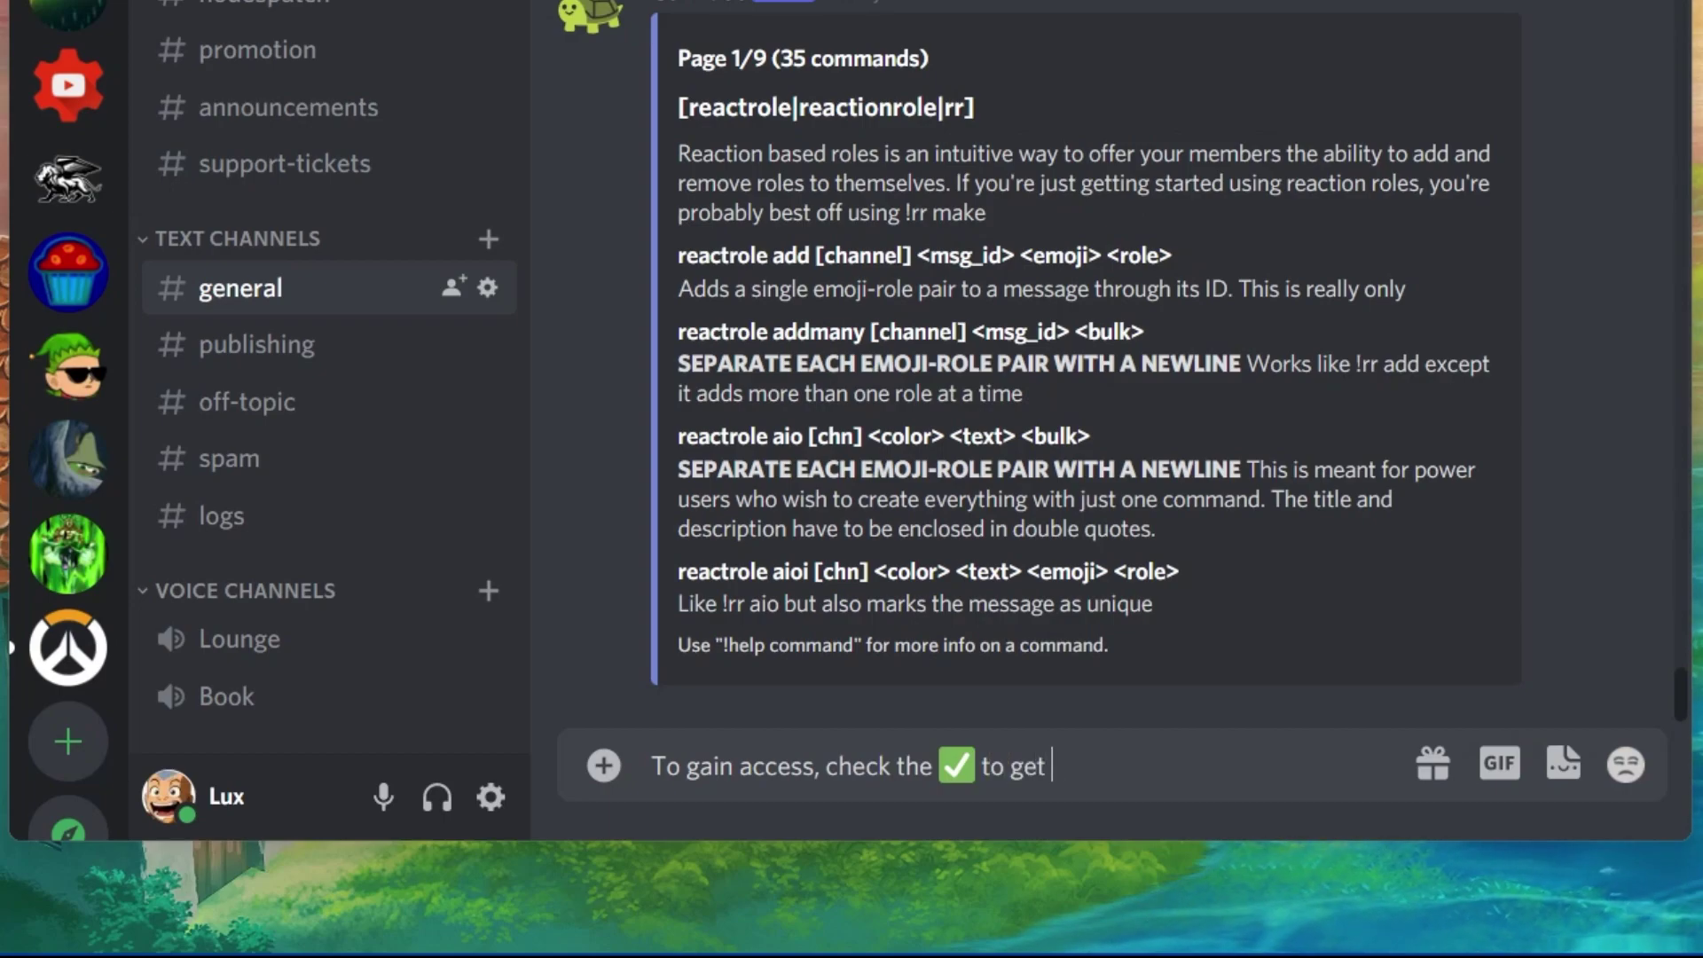
text(the verified rol)
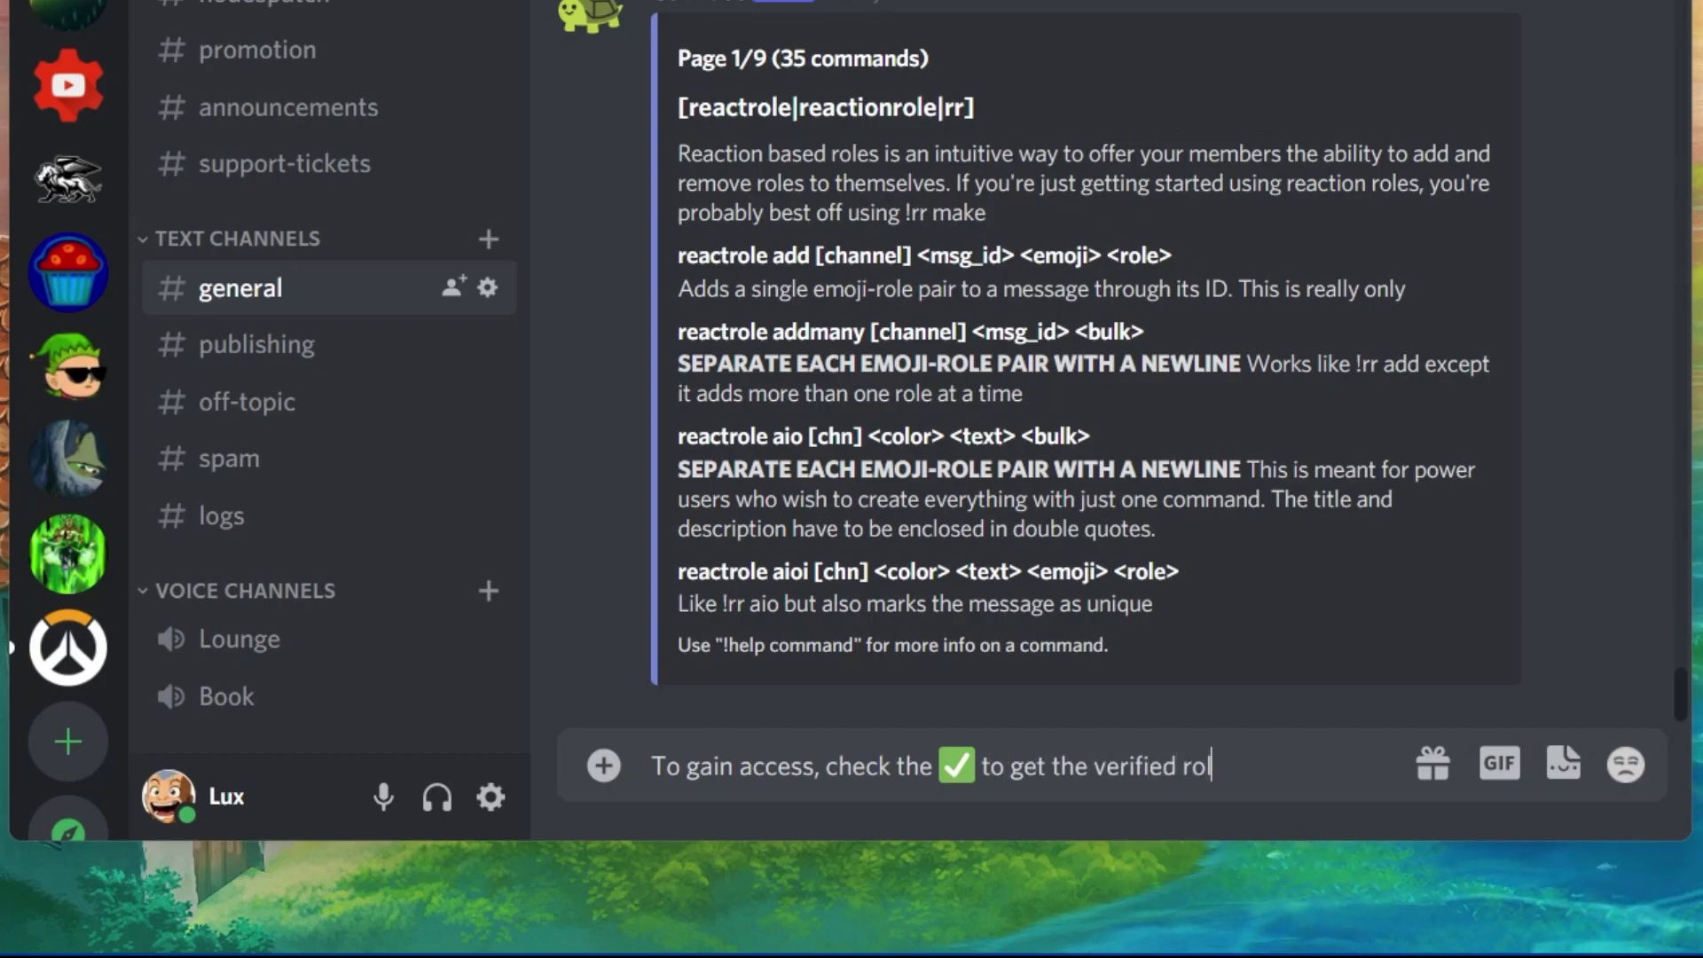
text(e.)
key(Return)
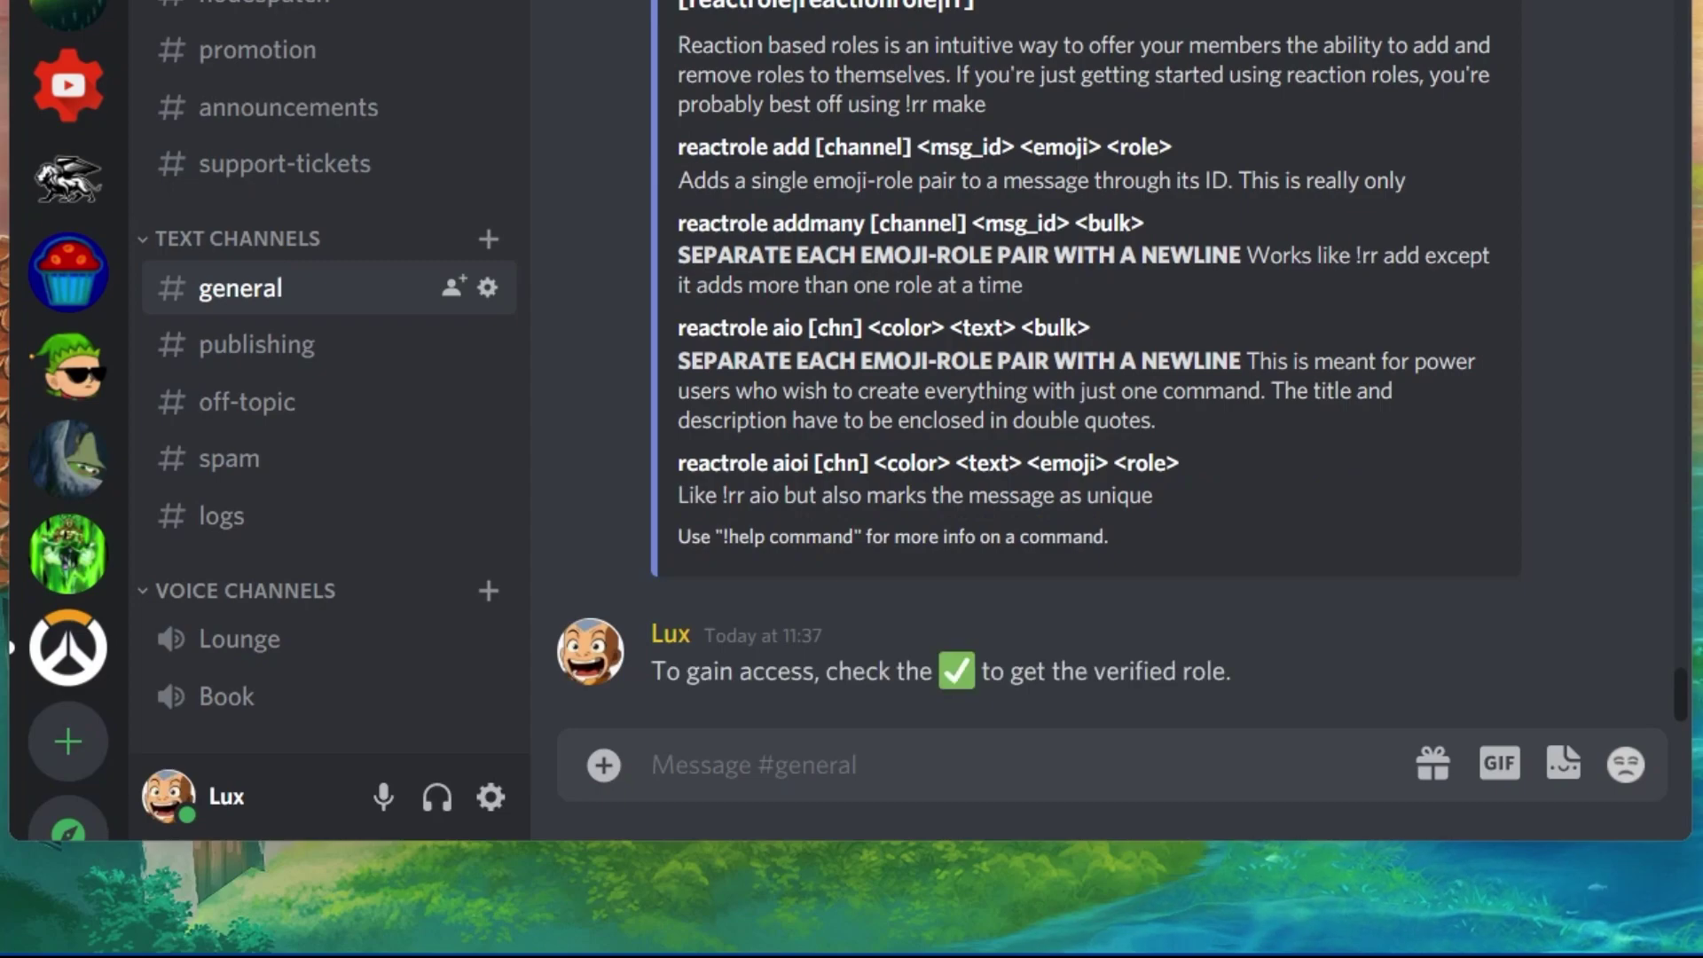
Compose the command "!reactrole add #general" and append the copied ID of the "To gain access" message.
text(!rea)
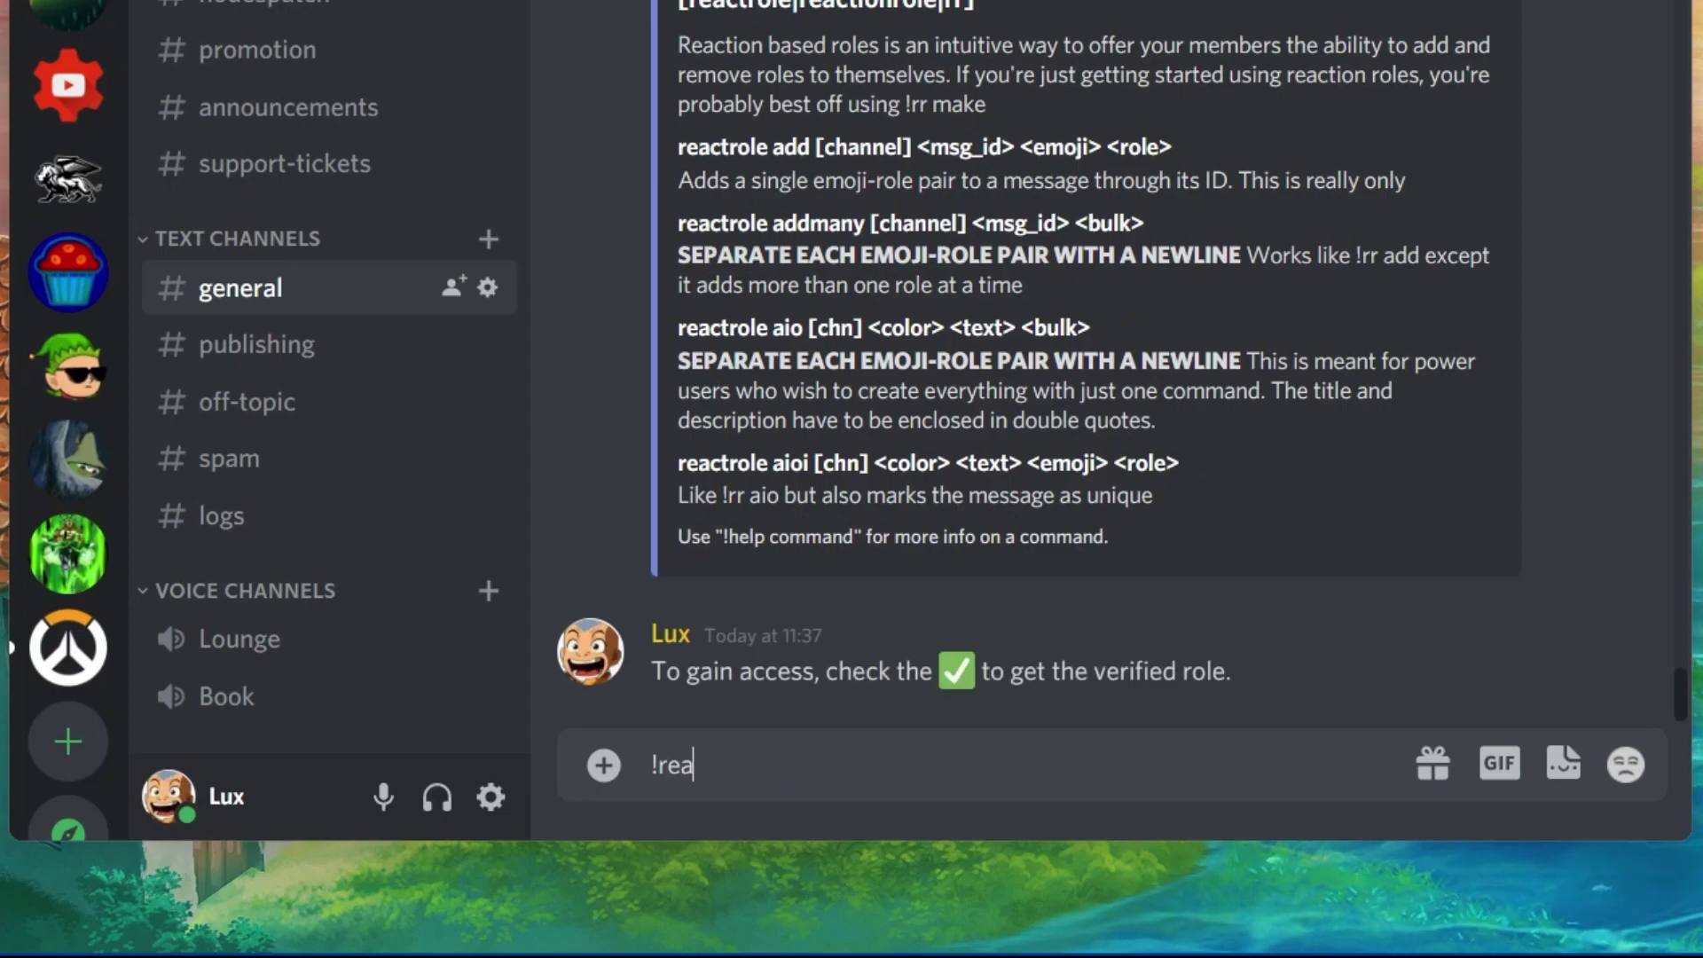
text(ctrole add)
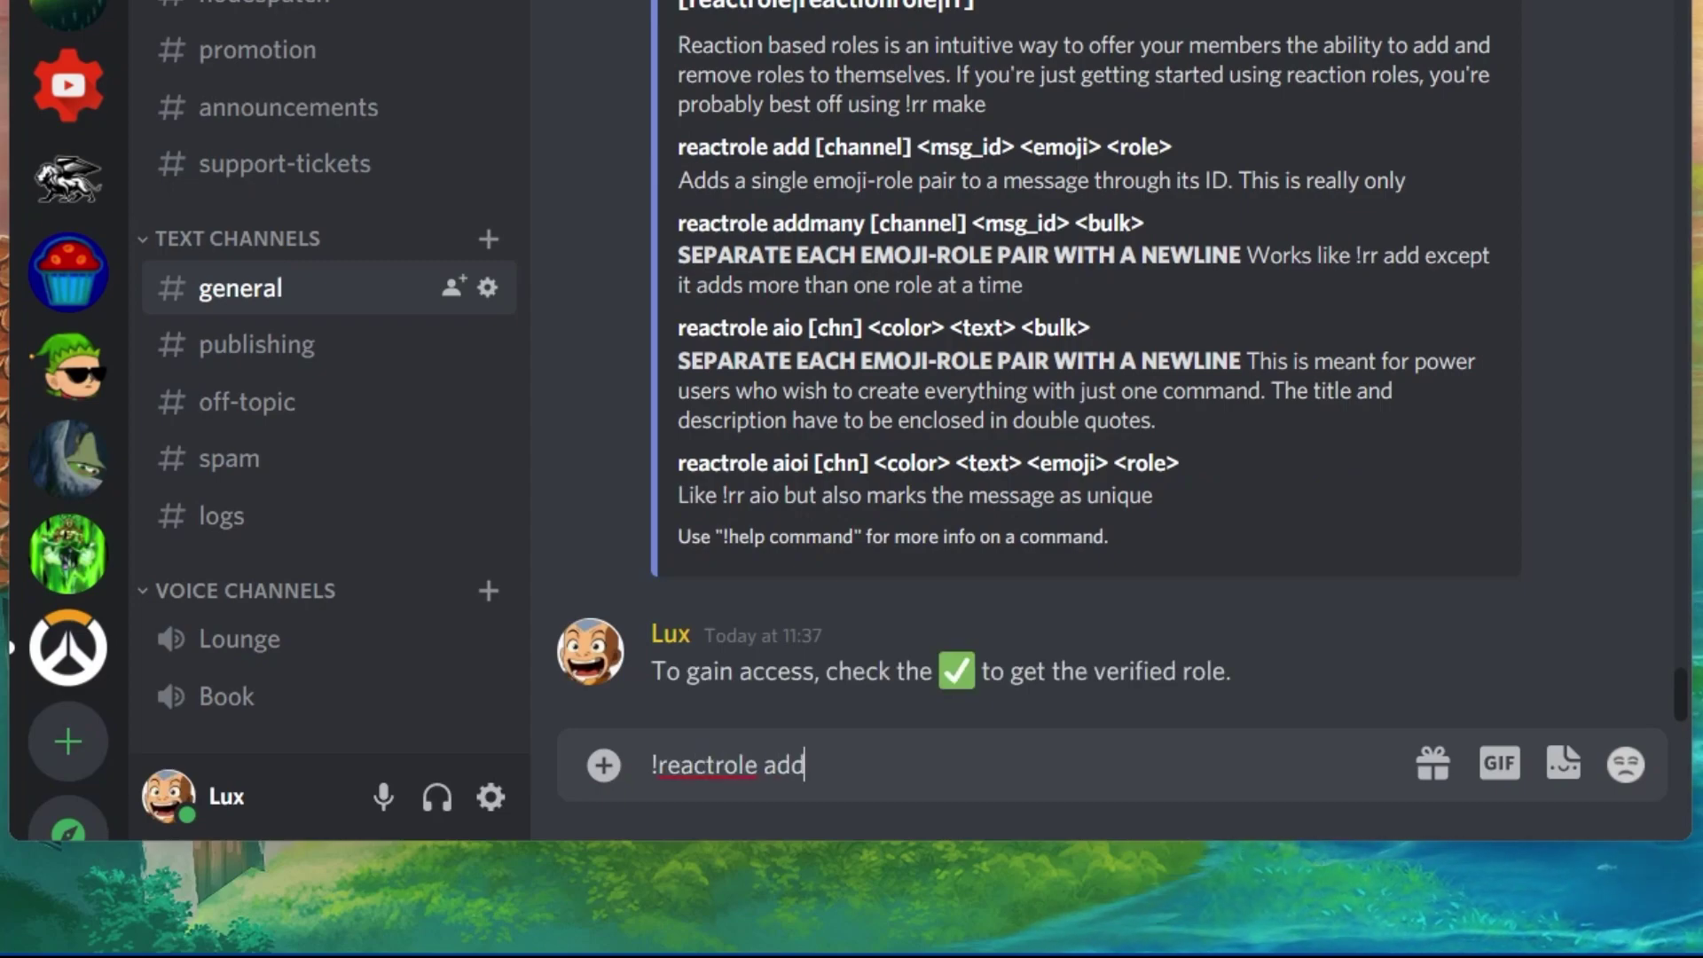
text( £)
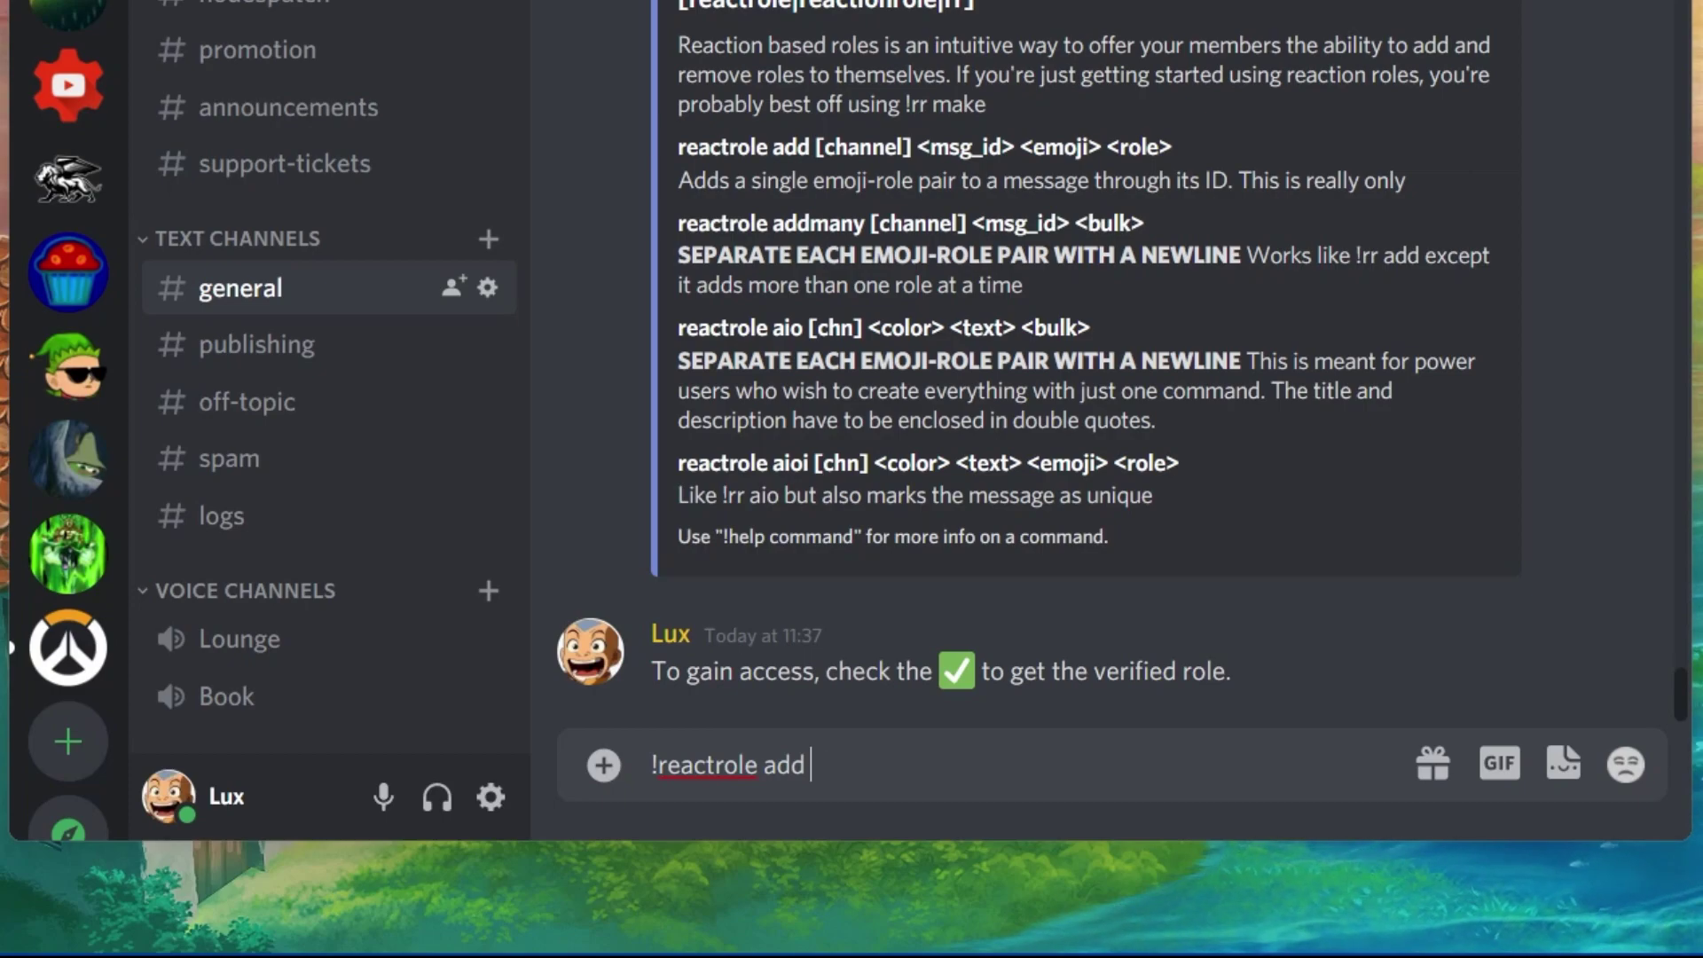
text(#genera)
key(Tab)
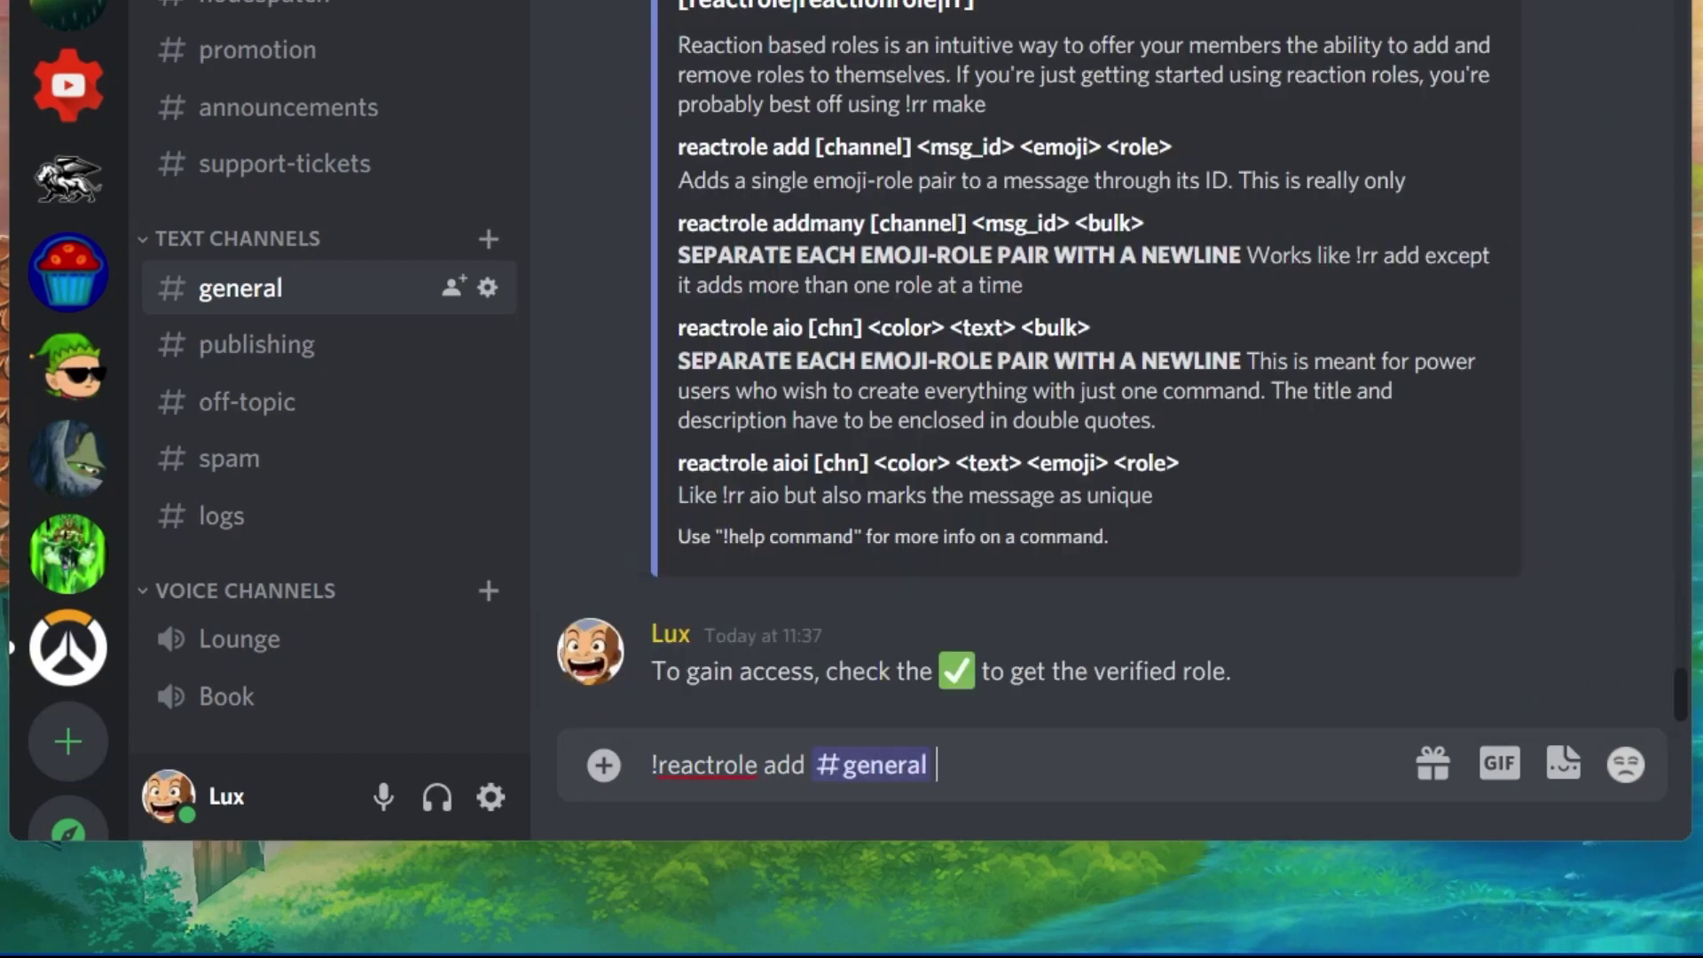
click(1611, 613)
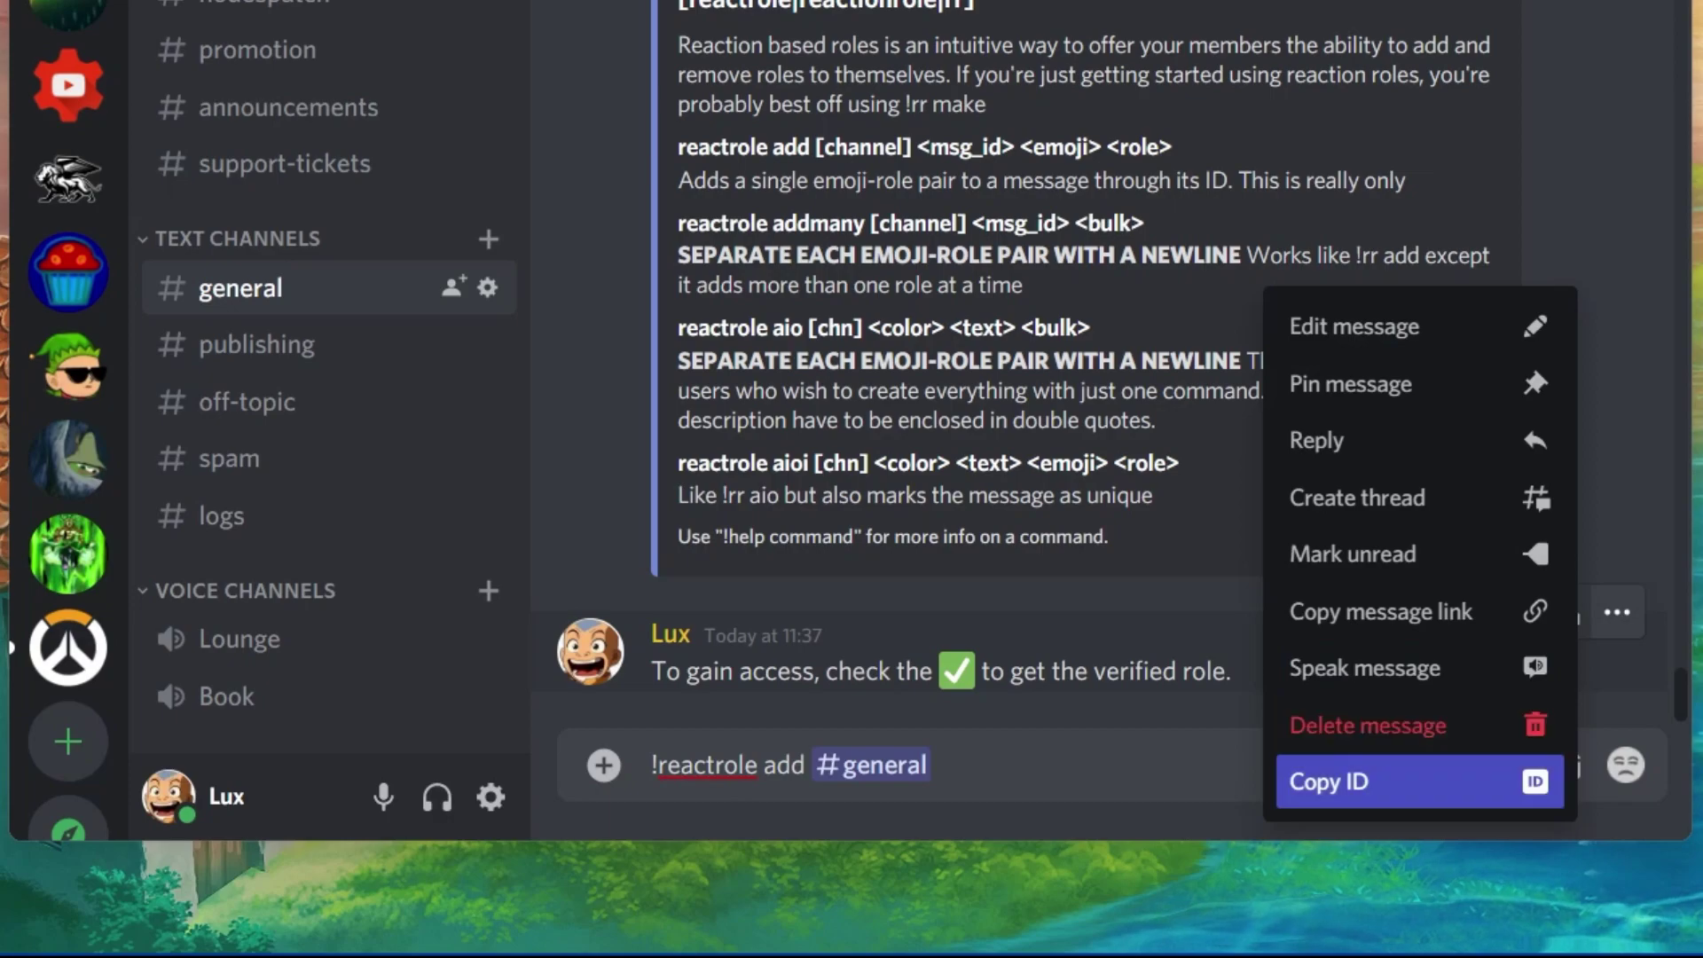
click(1419, 781)
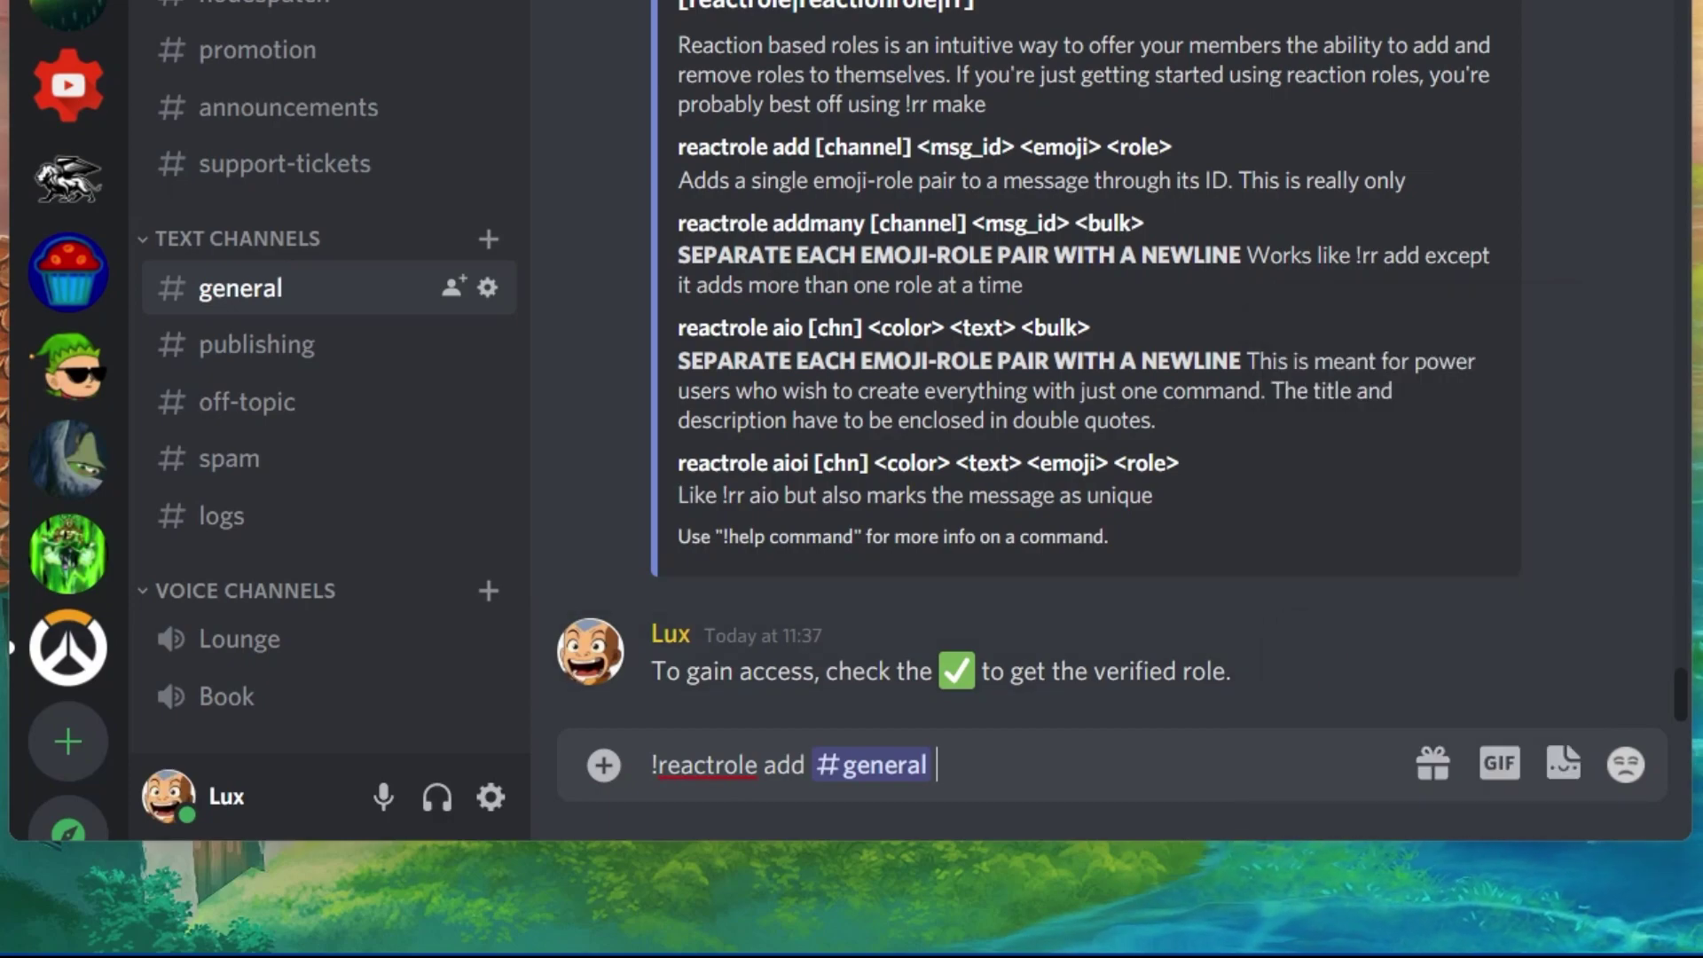
key(ctrl+v)
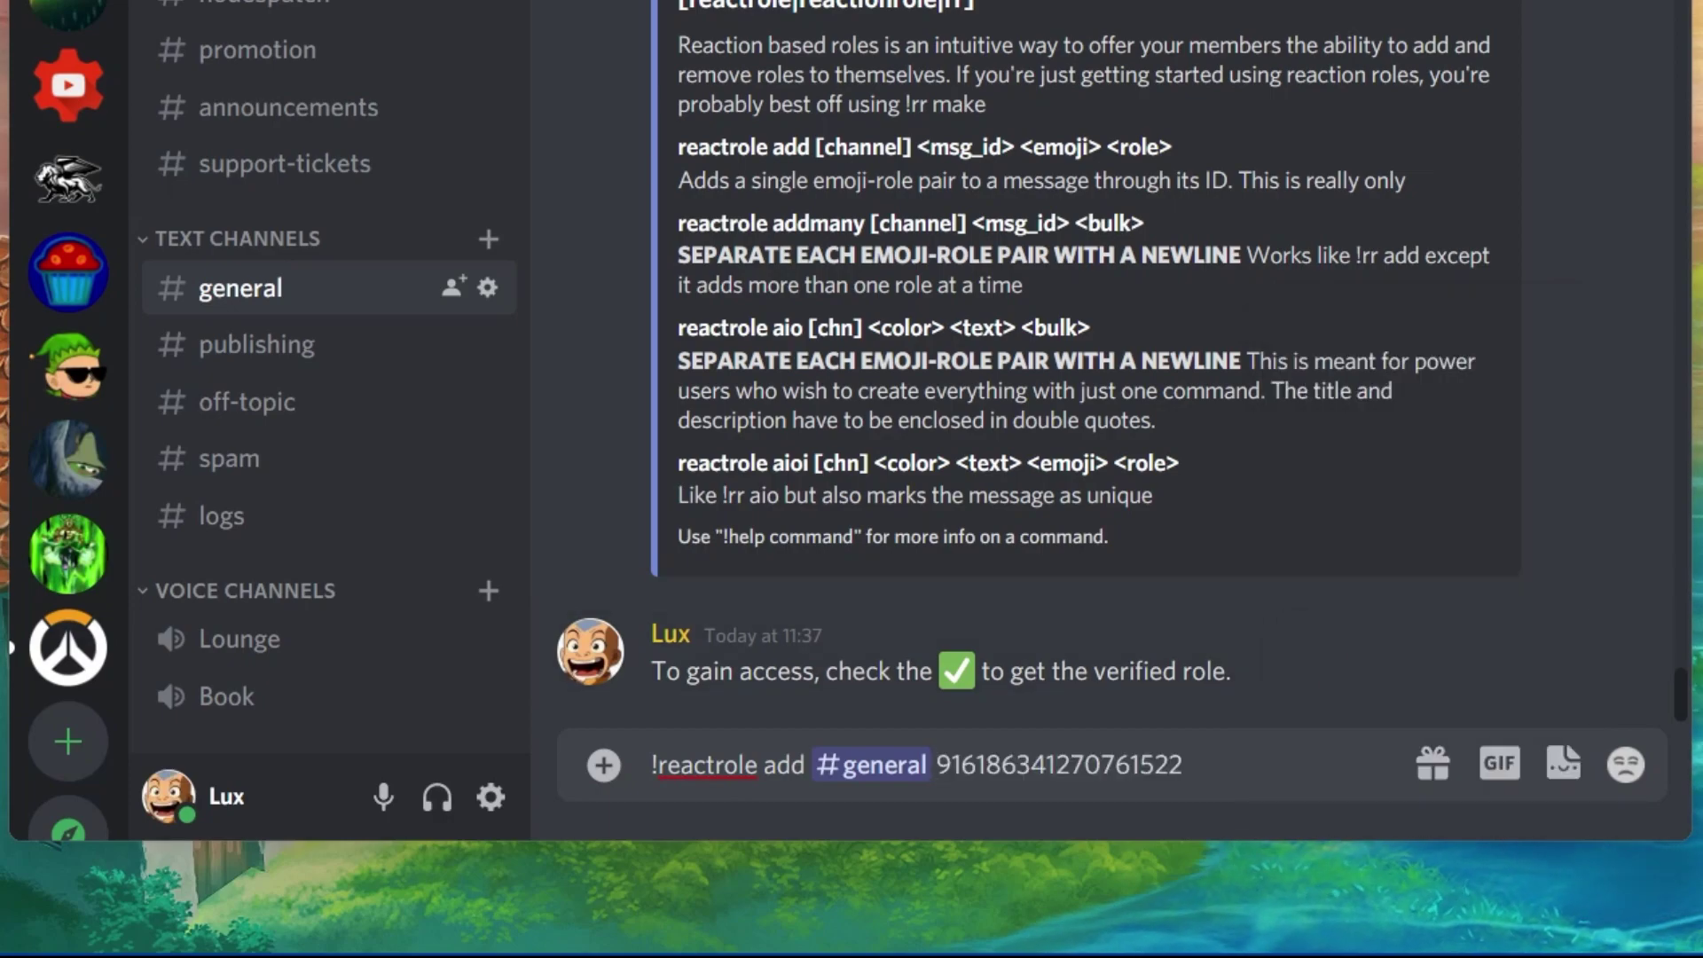
click(1627, 765)
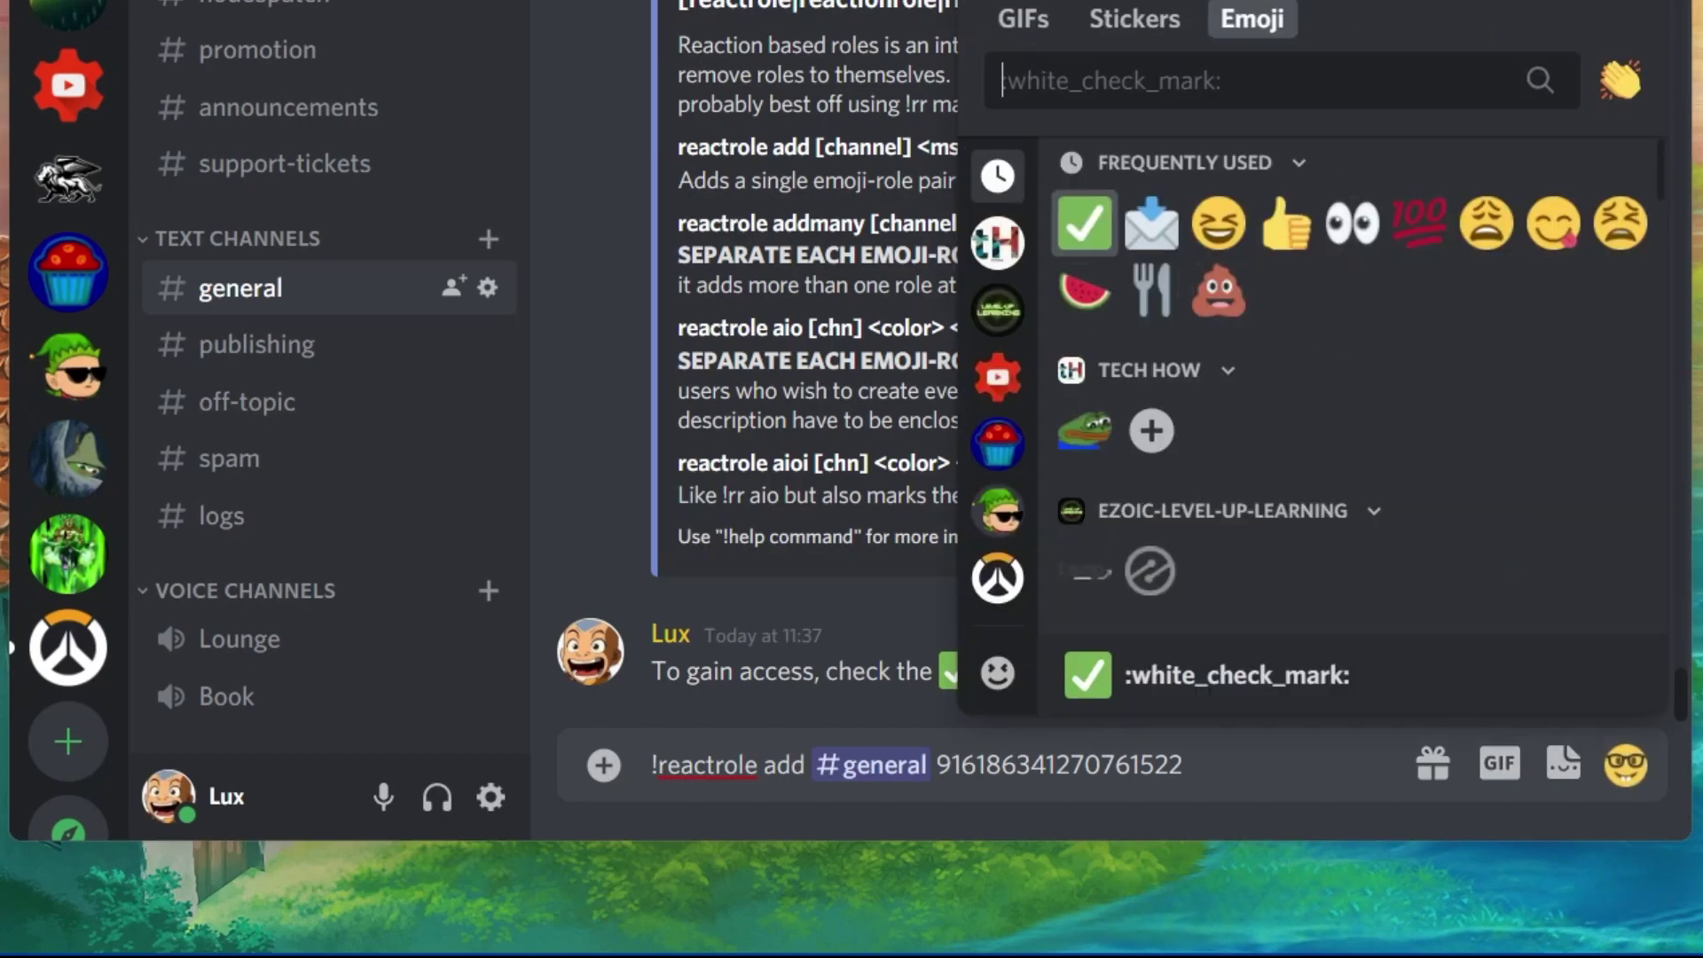
key(Return)
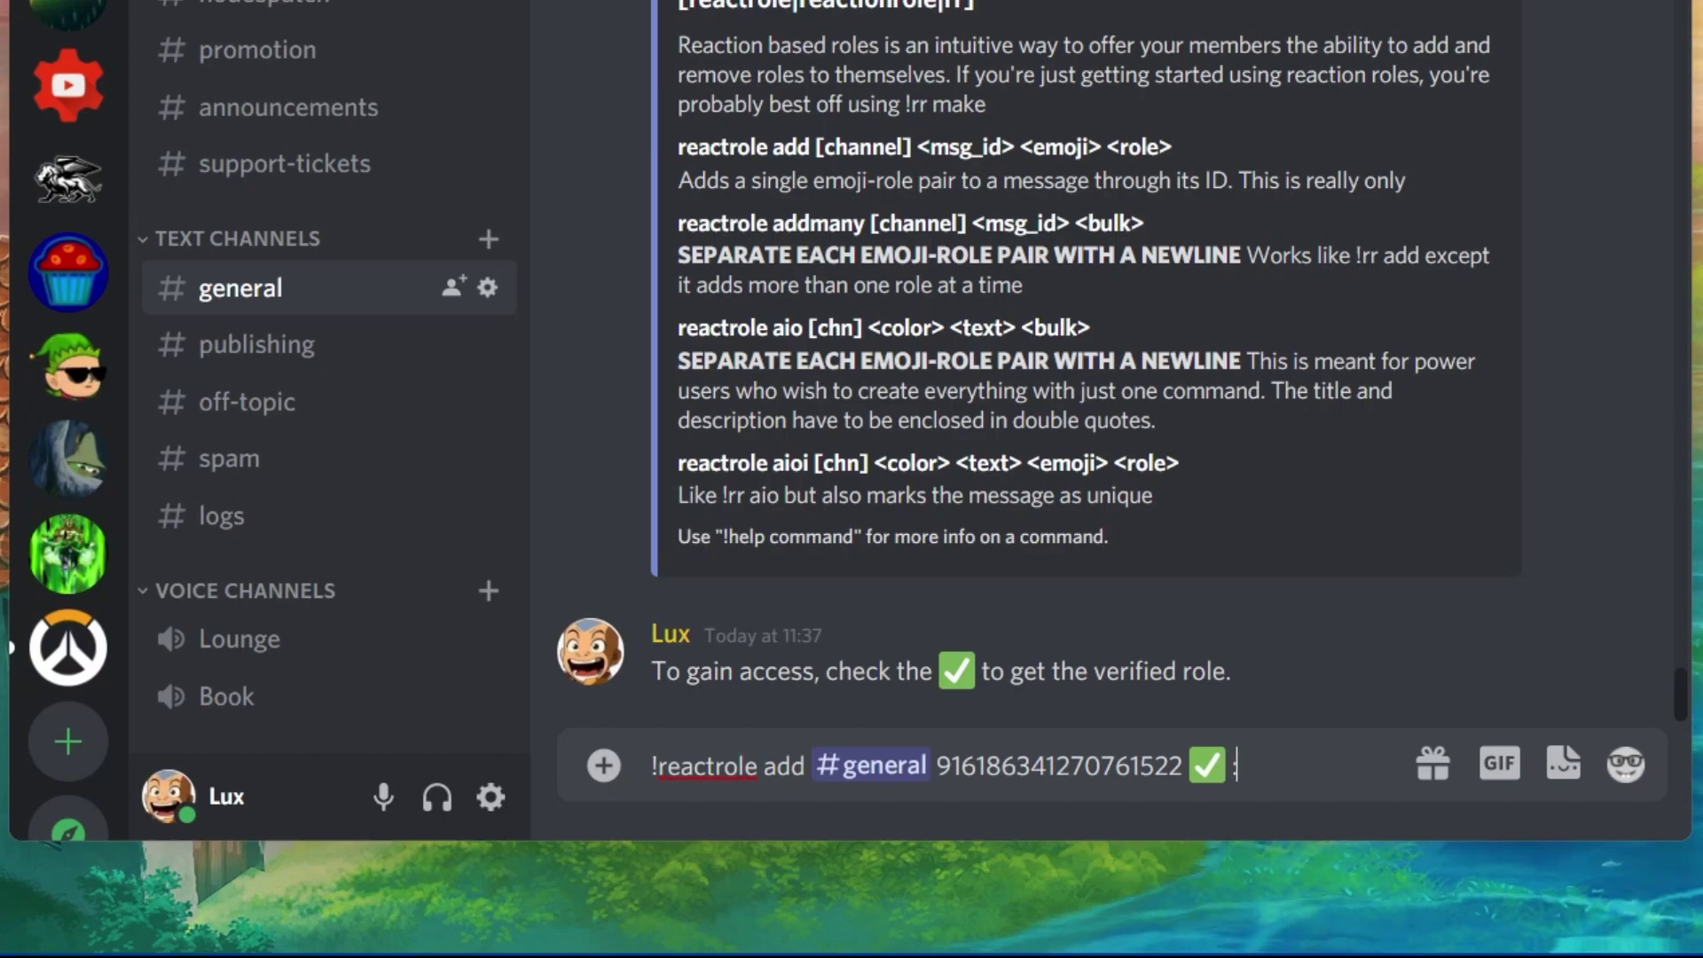
text(@verified)
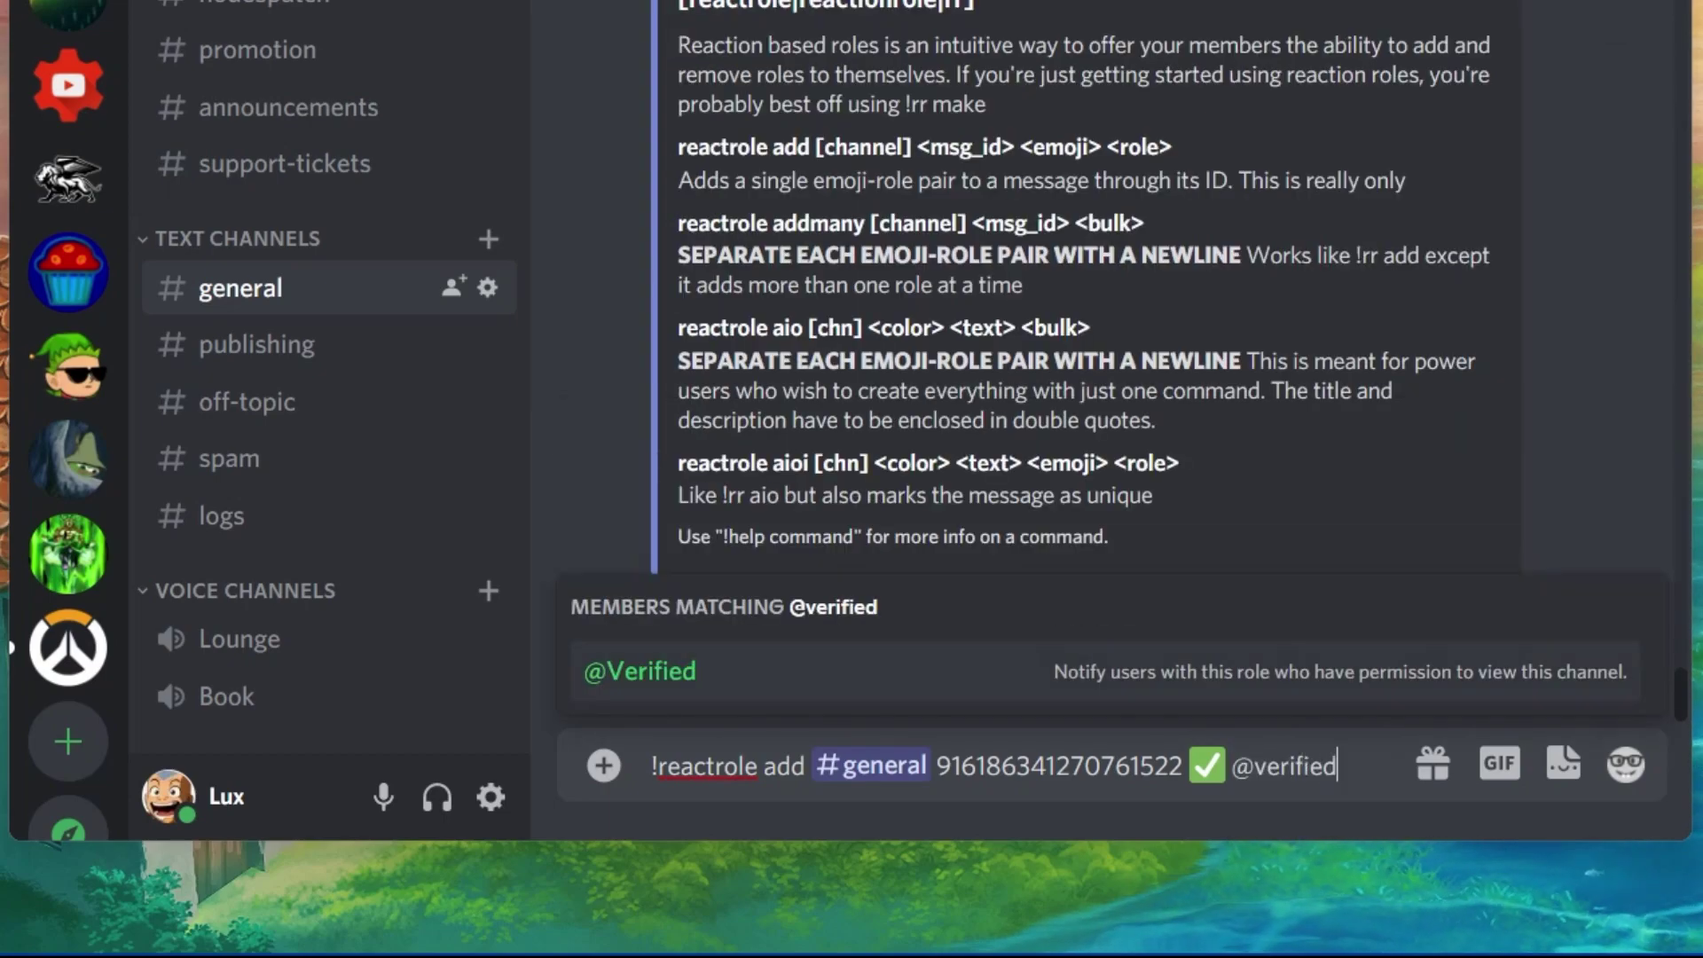
key(Return)
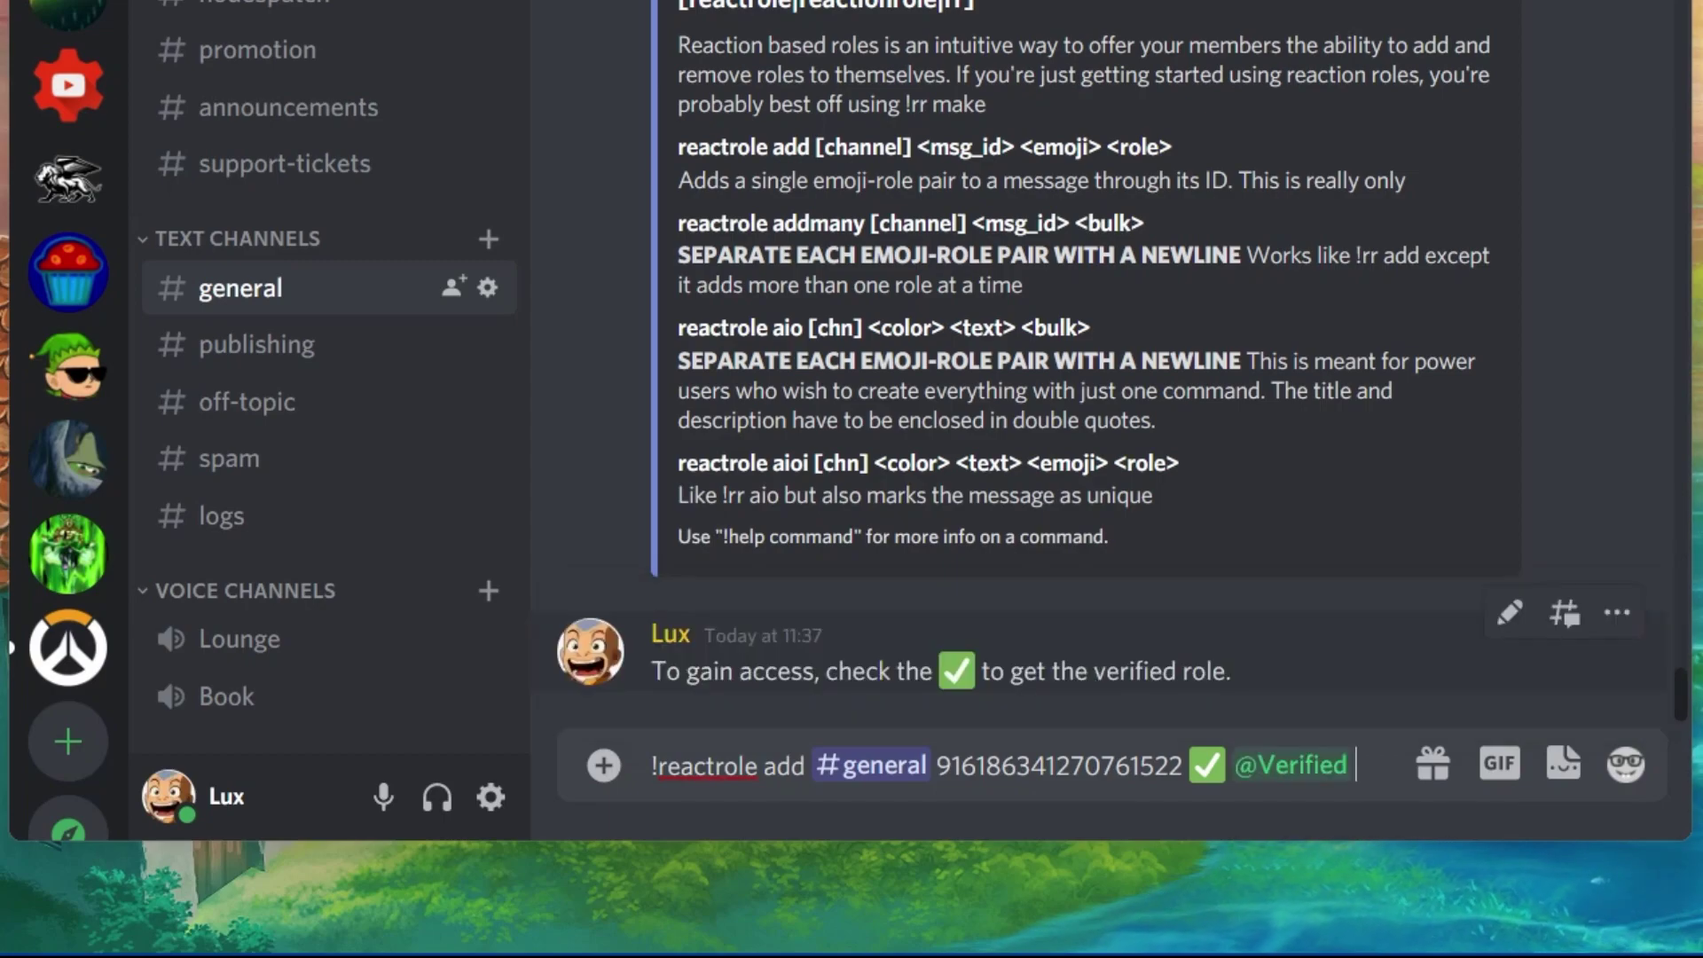
key(Return)
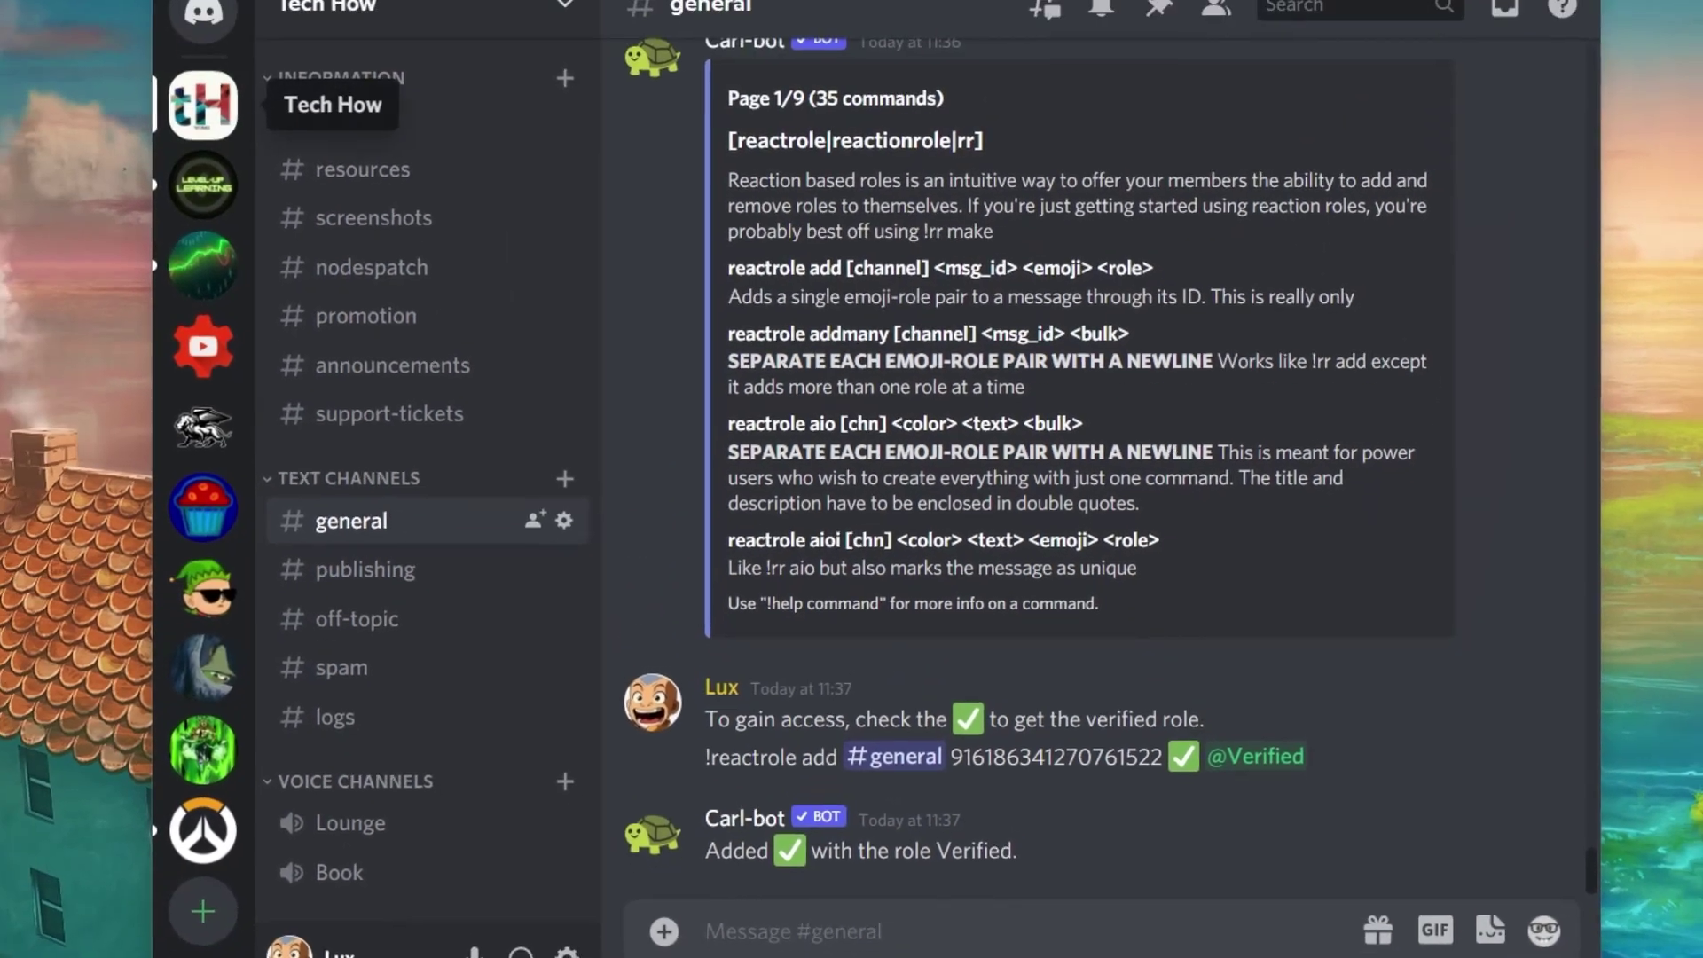
Turn on the Read message history permission for the Gamers role in the Tech How server and leave the server settings.
right_click(220, 142)
mouse_move(337, 402)
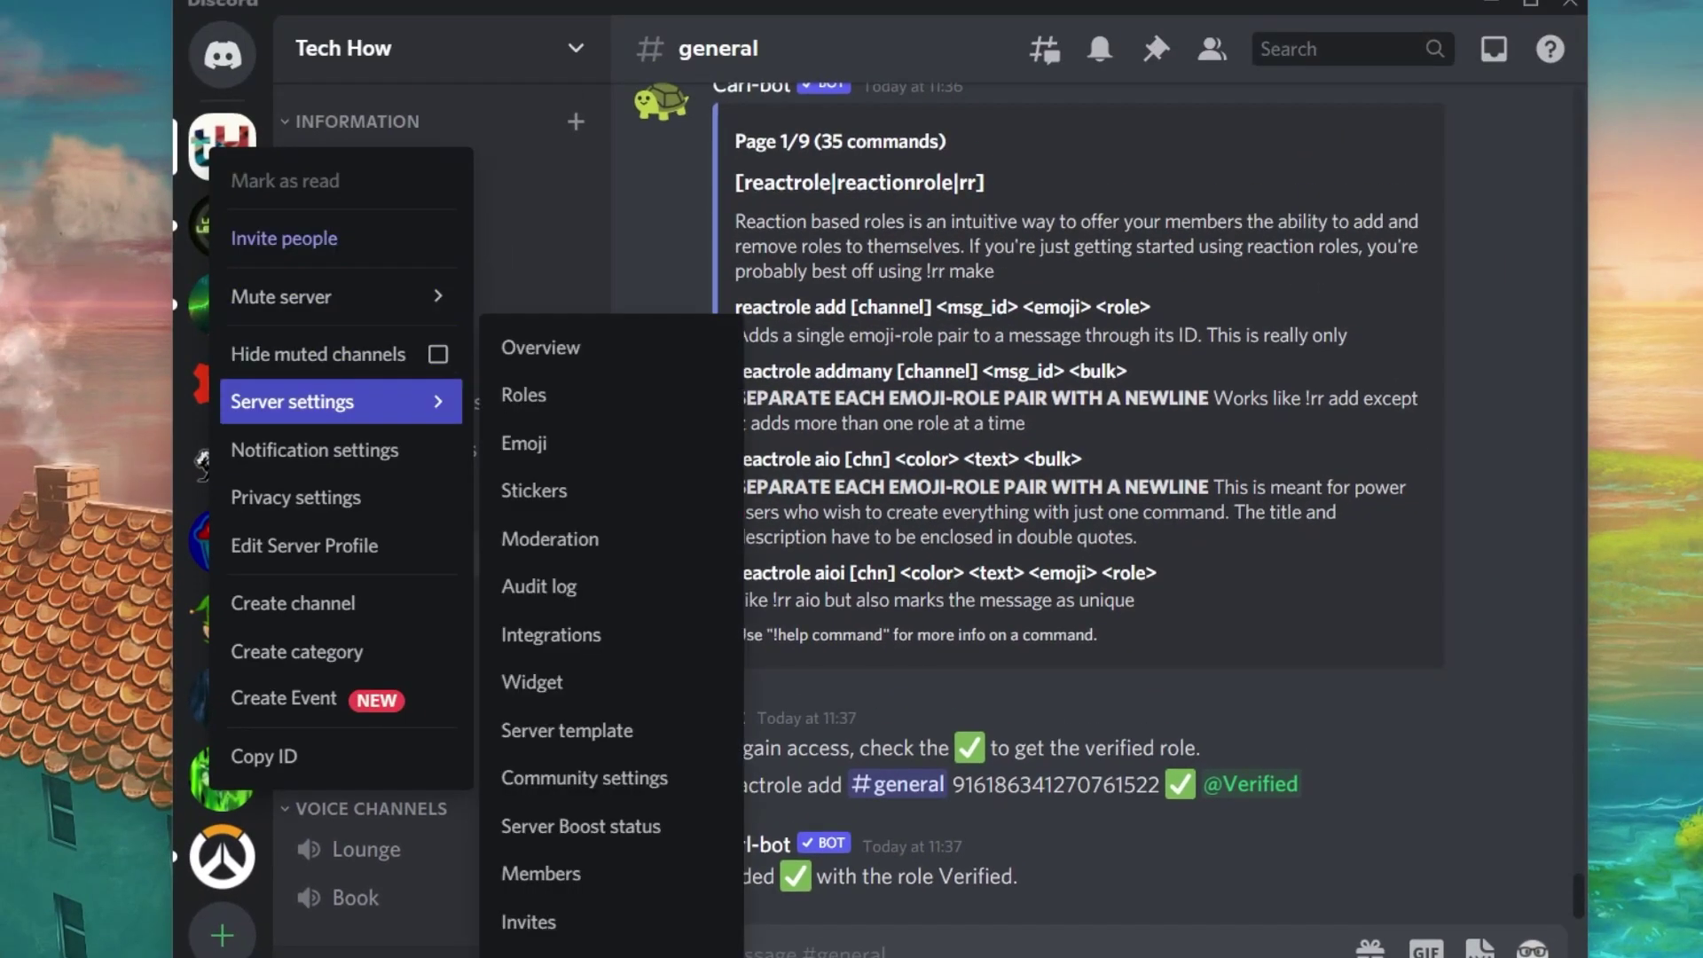
click(550, 388)
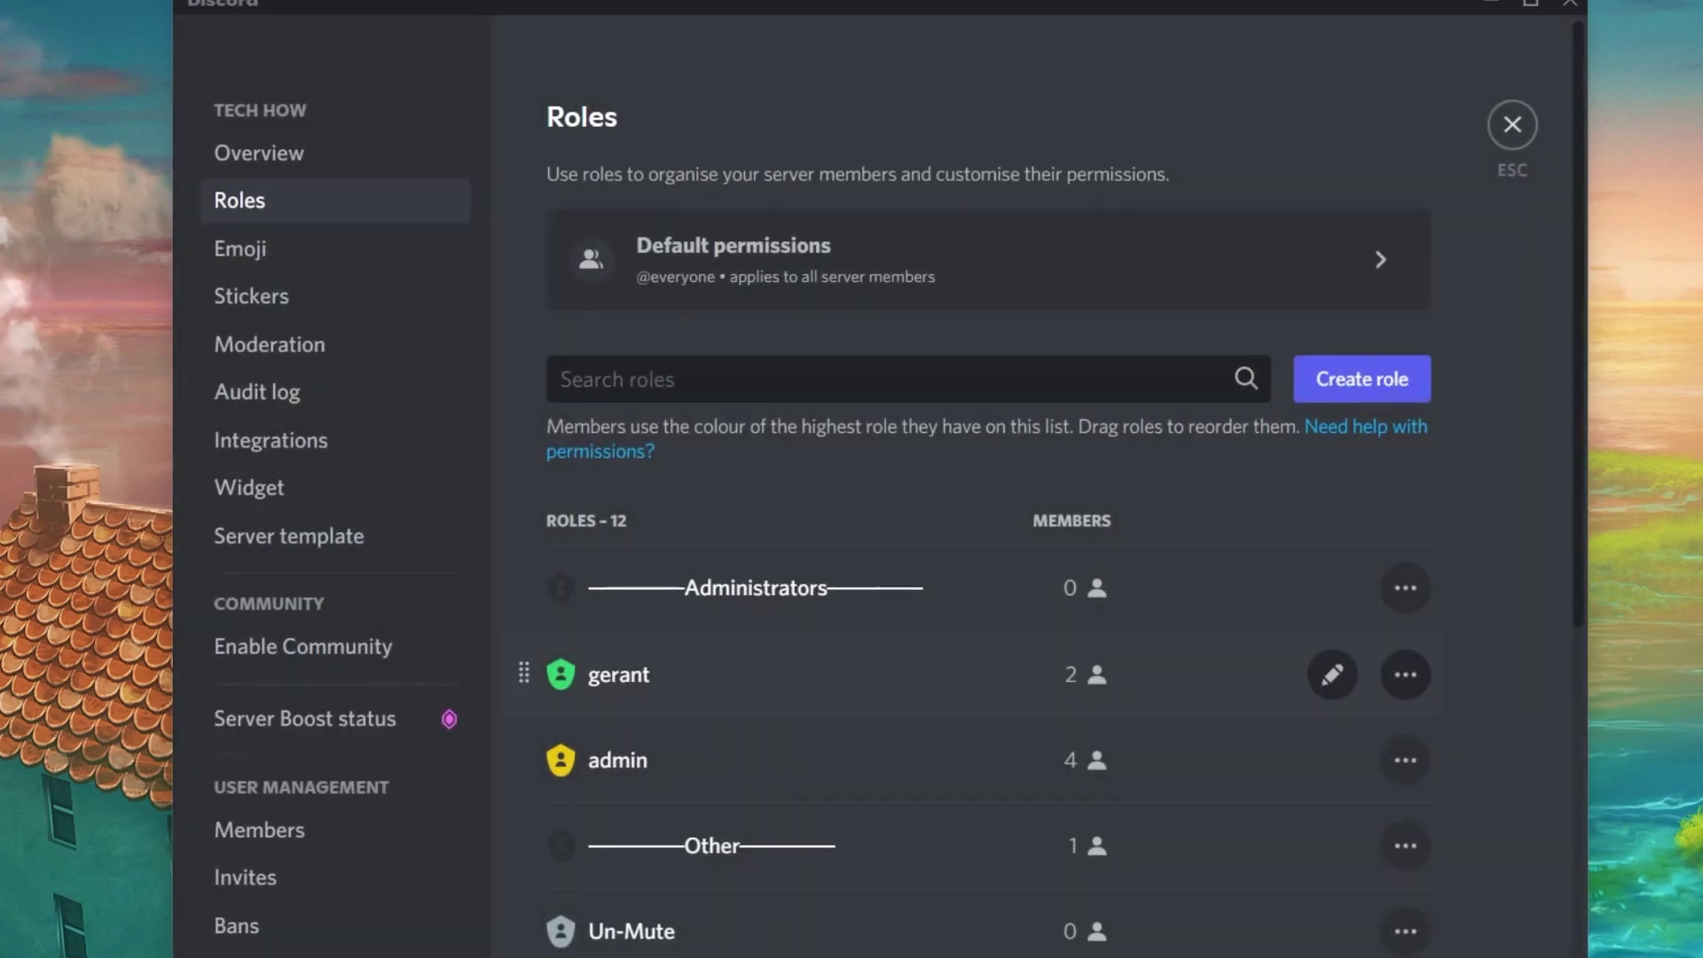
scroll(975, 674, down, 2)
click(621, 950)
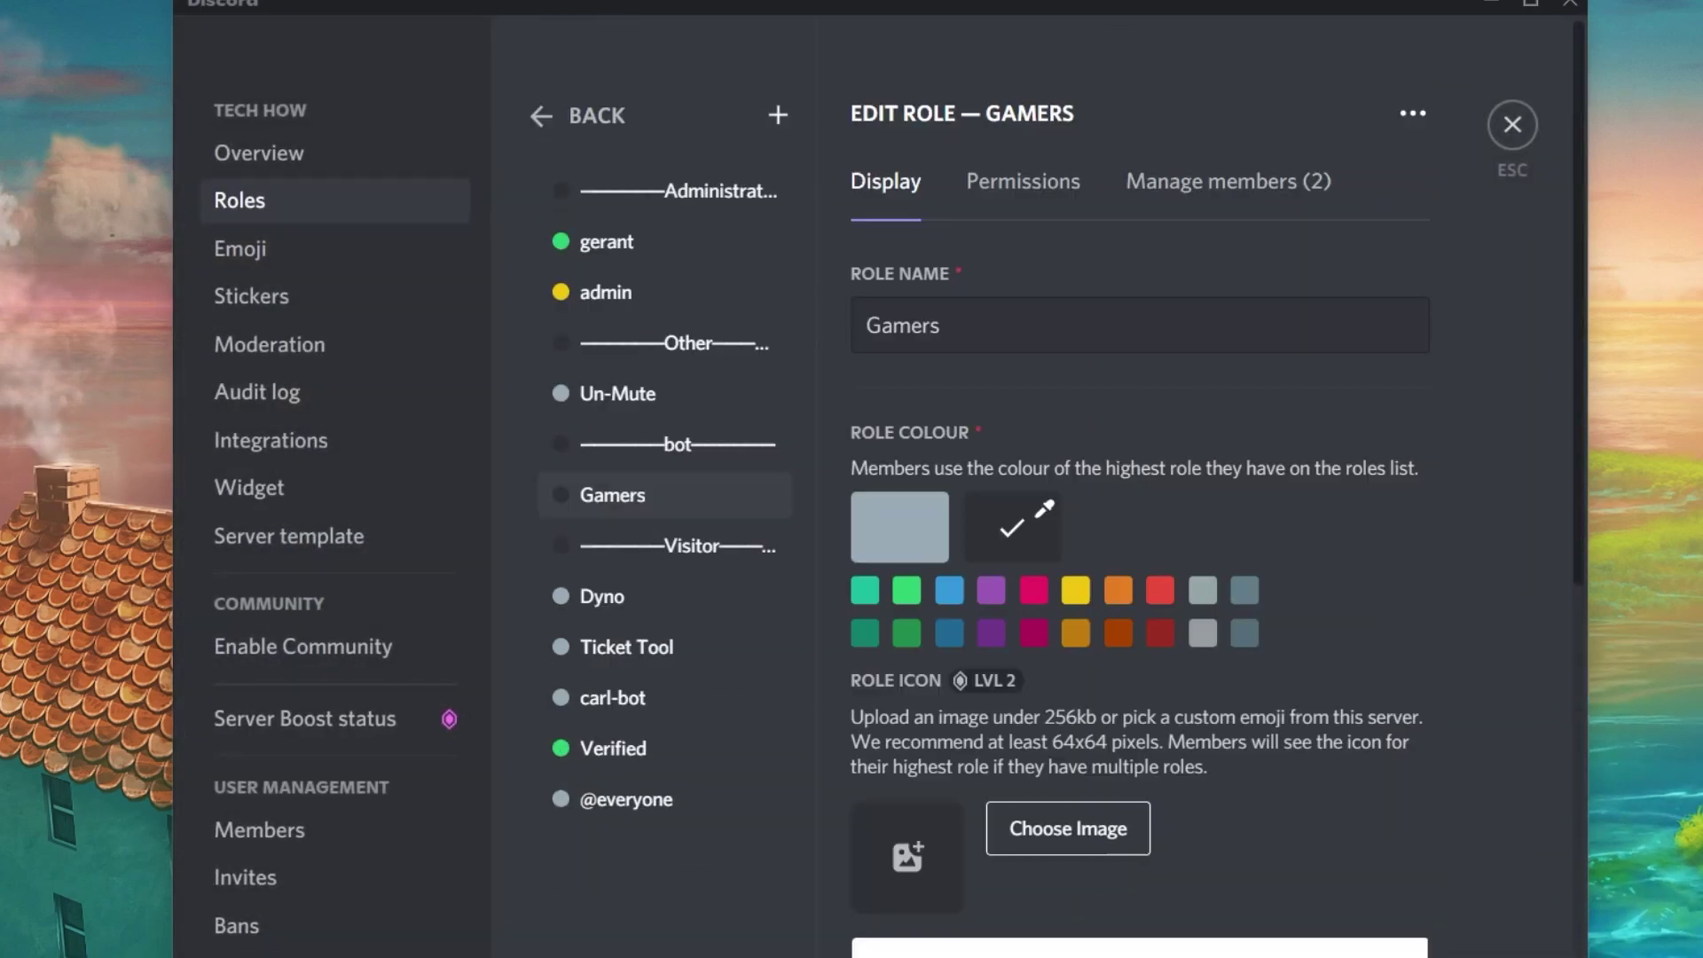
click(1022, 181)
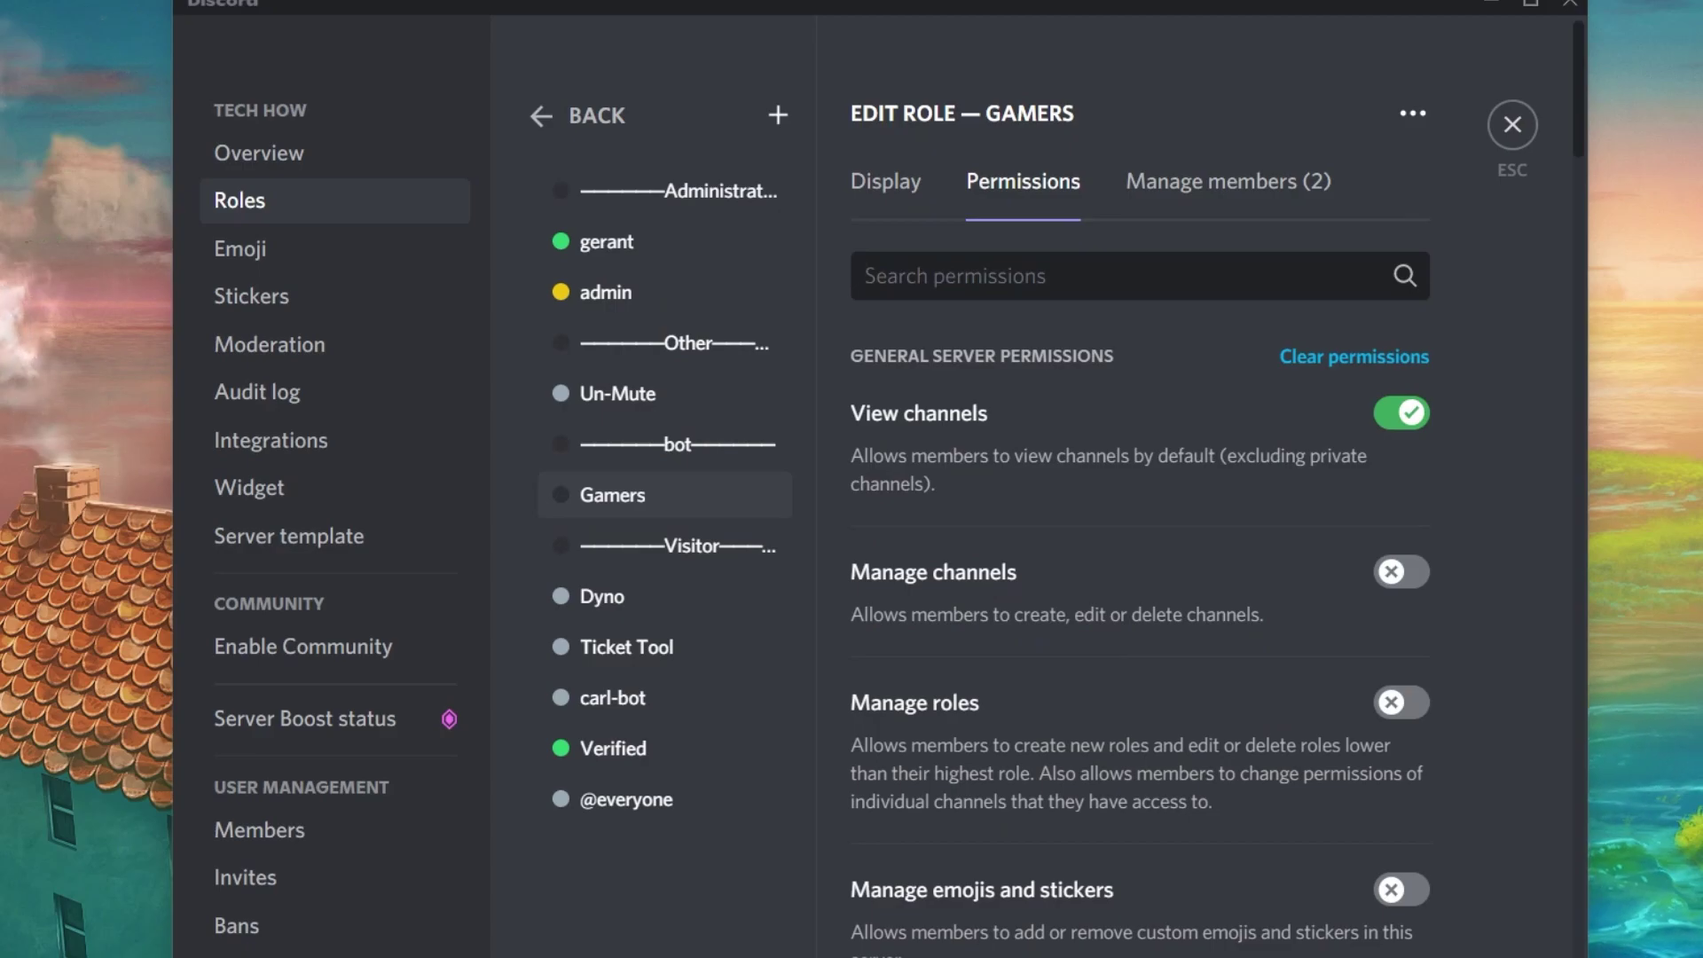
text(read me)
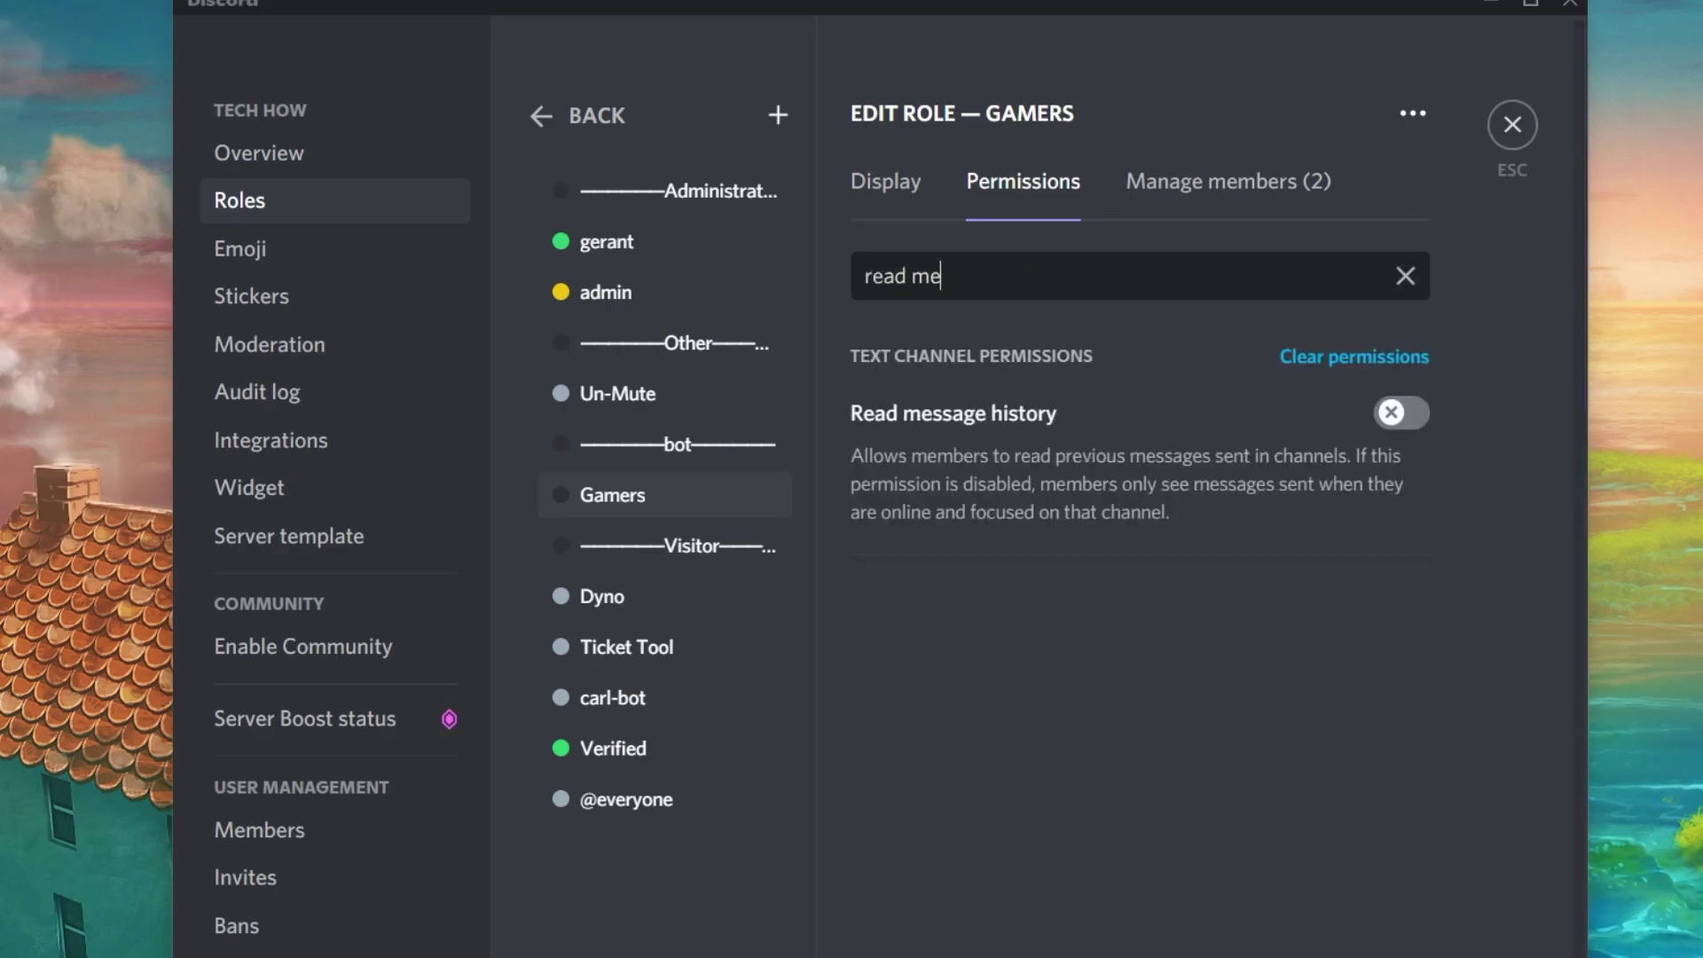
click(1401, 412)
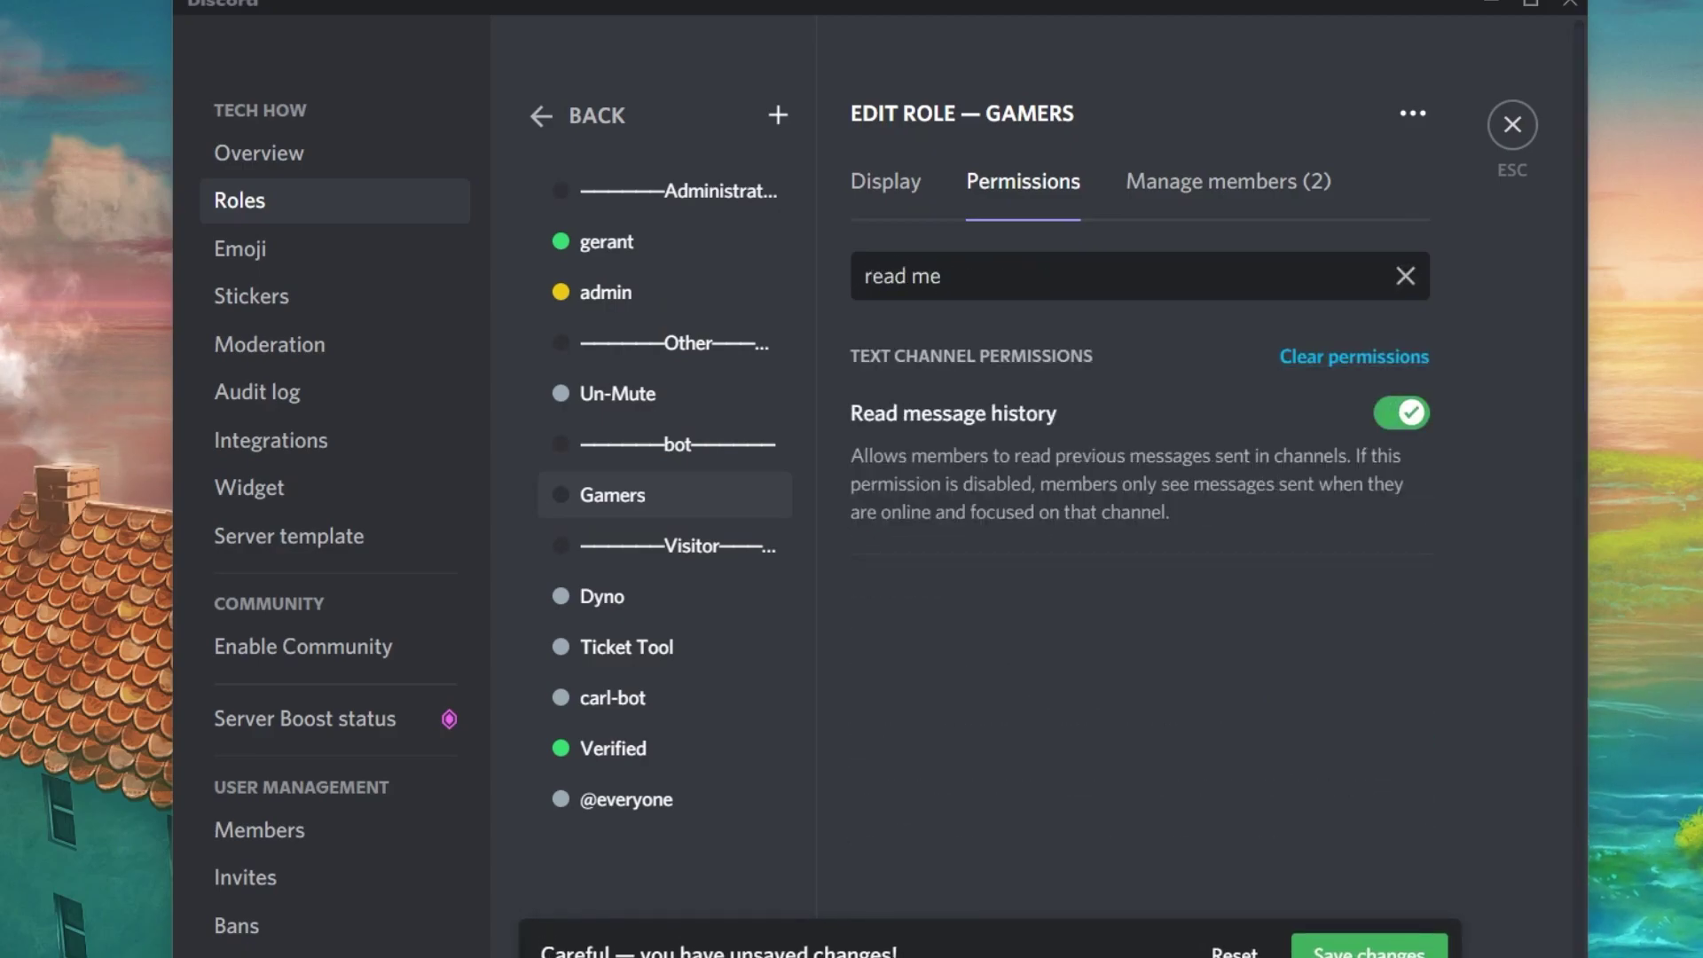
click(1512, 124)
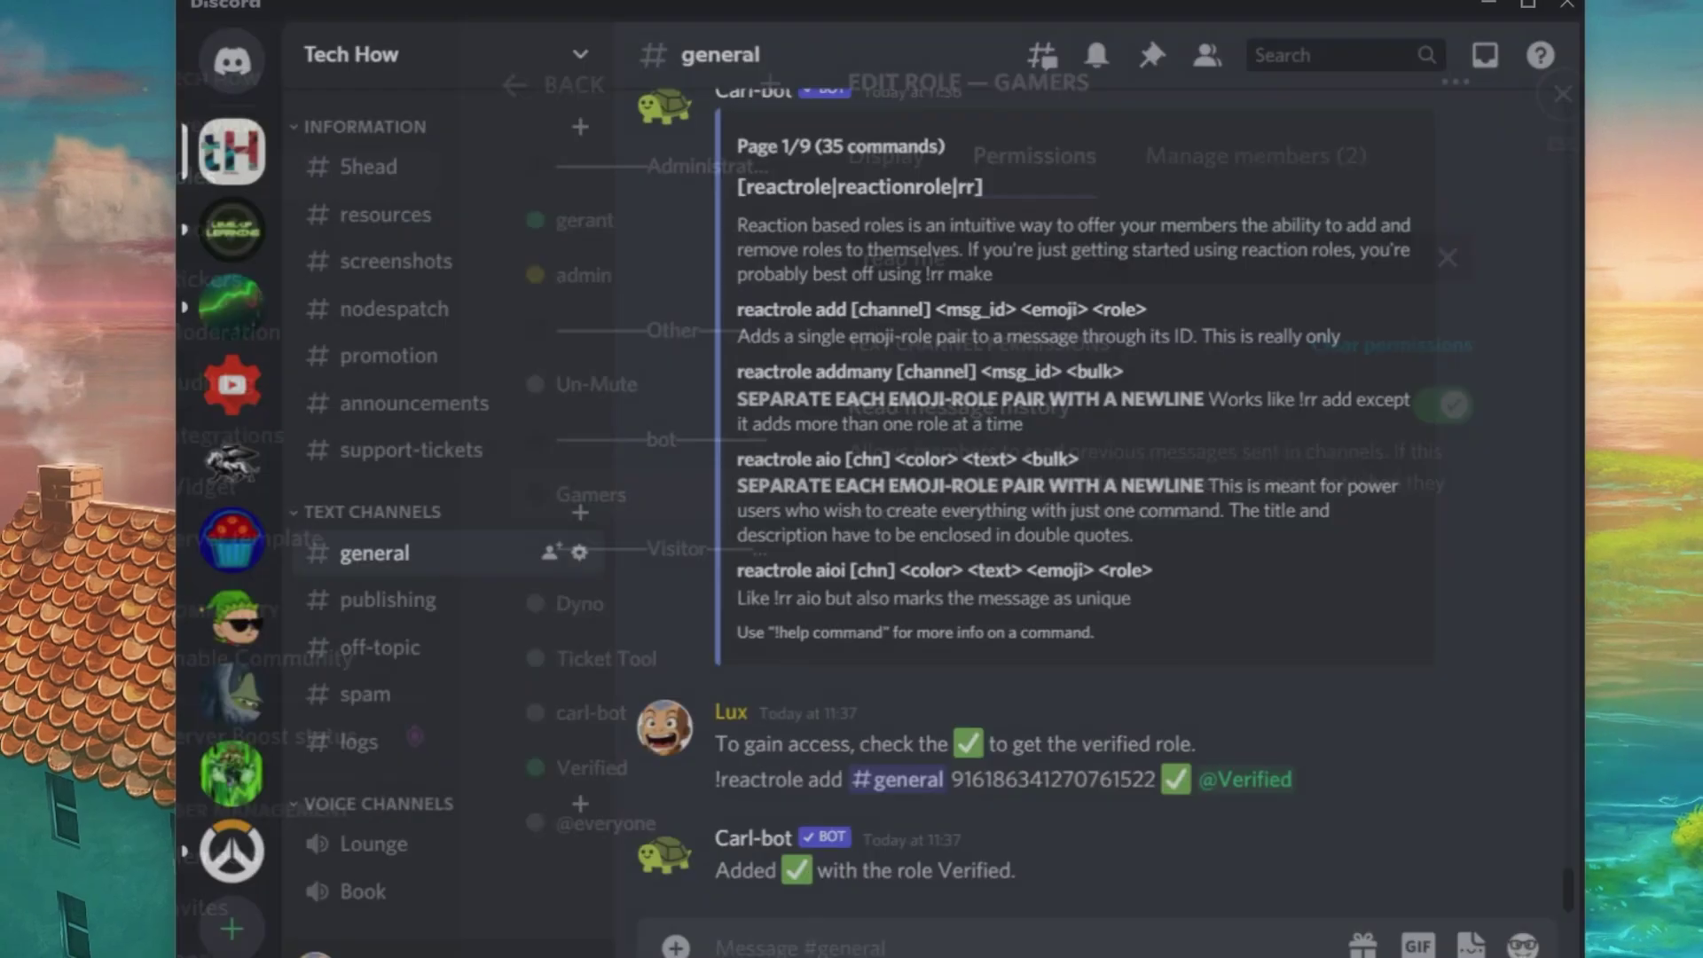